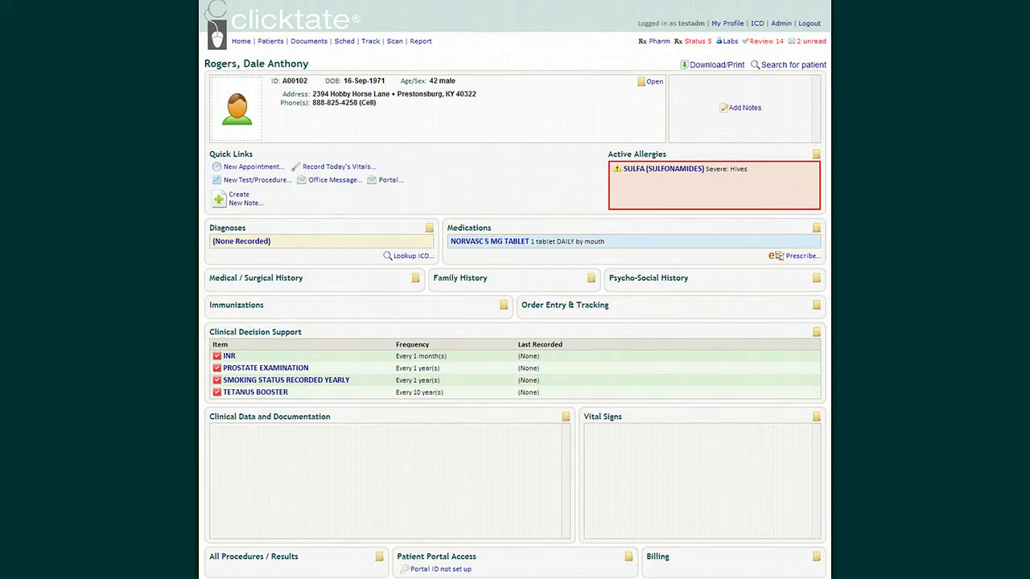
Filter the Report list to the Meaningful Use type to show MU measures.
{"action": "left_click", "coordinate": [419, 45]}
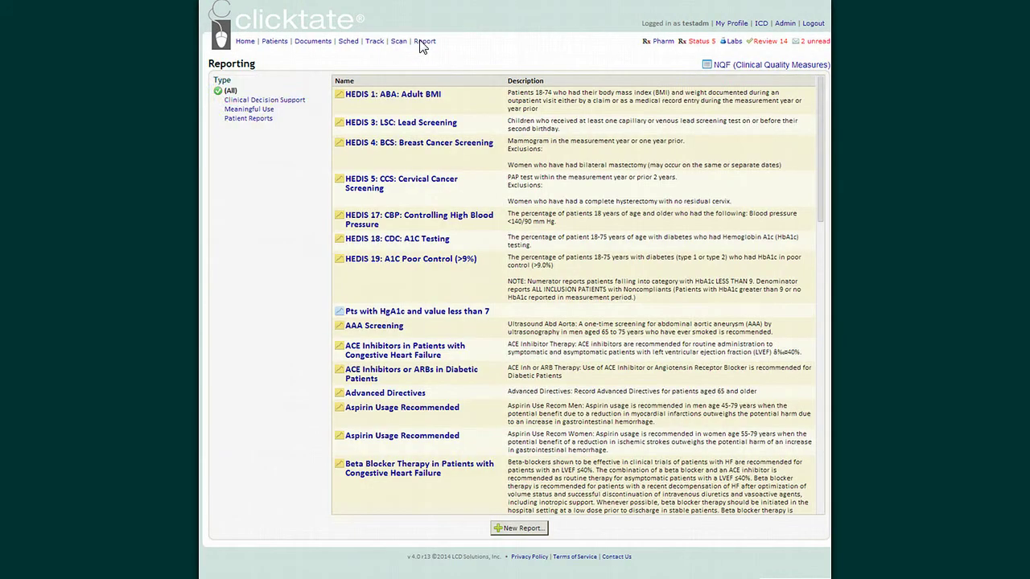
{"action": "left_click", "coordinate": [235, 111]}
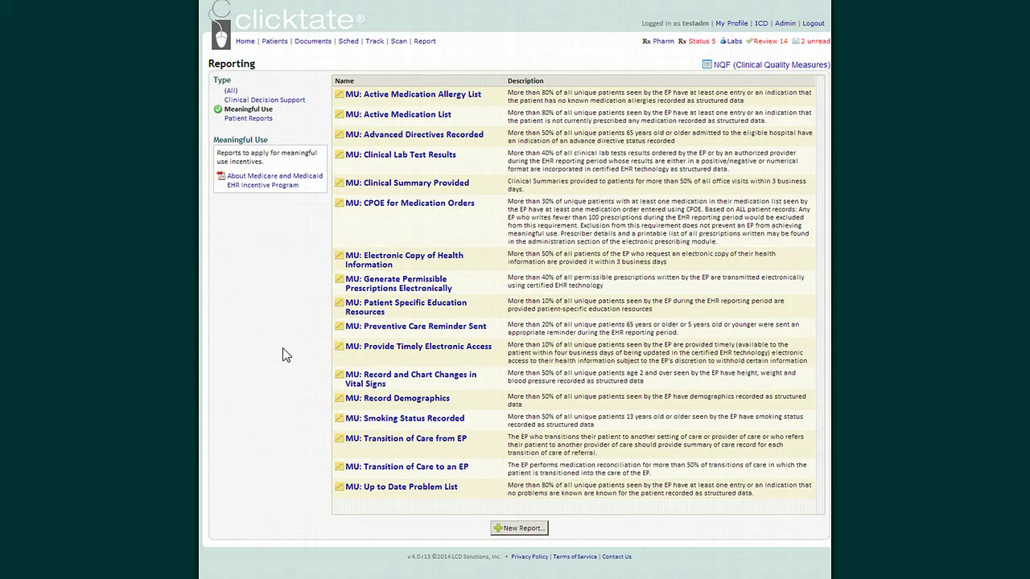
Open the patient's chart from the Patient Database list.
{"action": "left_click", "coordinate": [276, 41]}
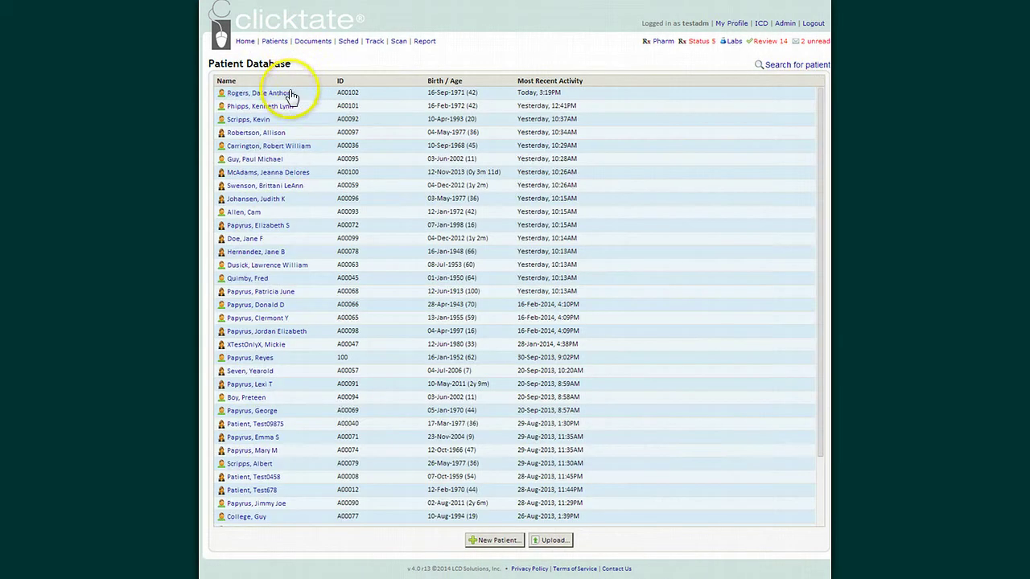
{"action": "left_click", "coordinate": [276, 93]}
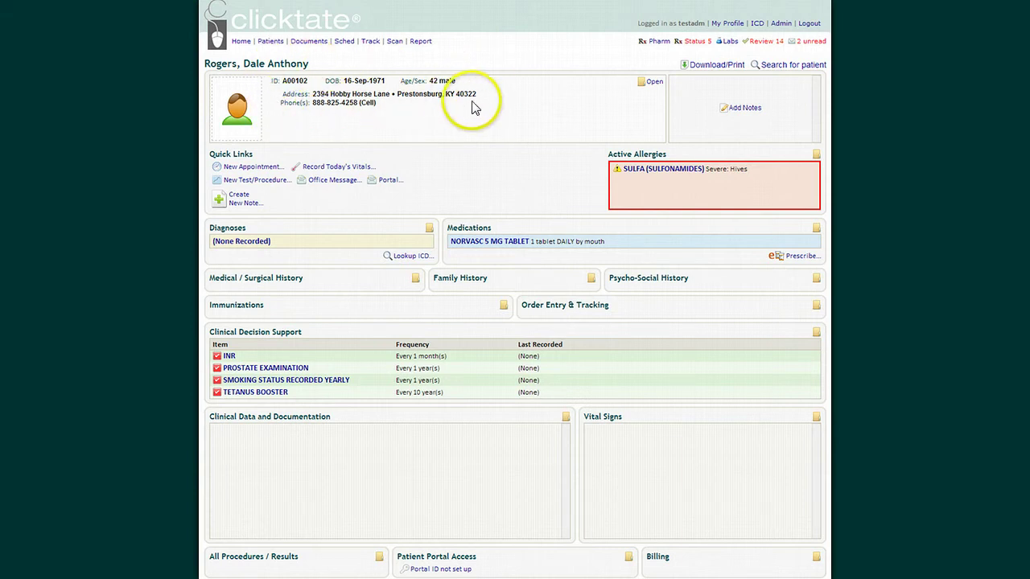
Set race White, ethnicity Not Hispanic or Latino, language English, primary physician the admin user, and save.
{"action": "left_click", "coordinate": [653, 81]}
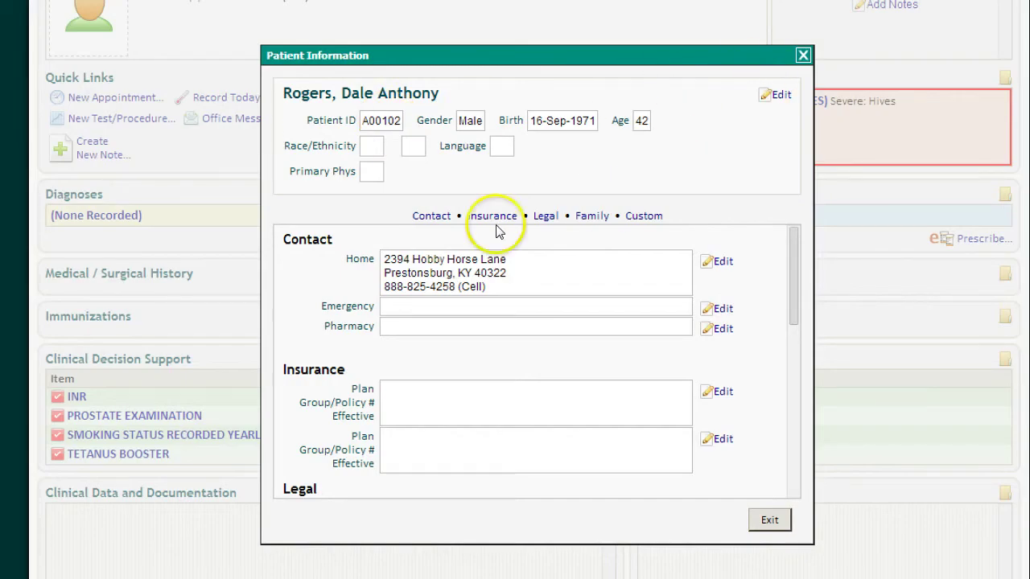
{"action": "left_click", "coordinate": [778, 96]}
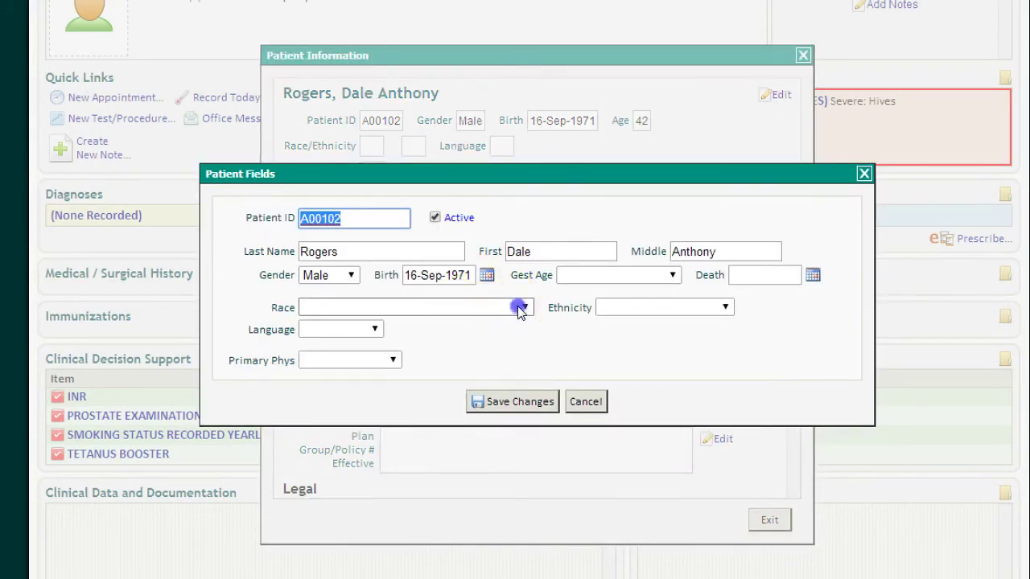
{"action": "left_click", "coordinate": [523, 307]}
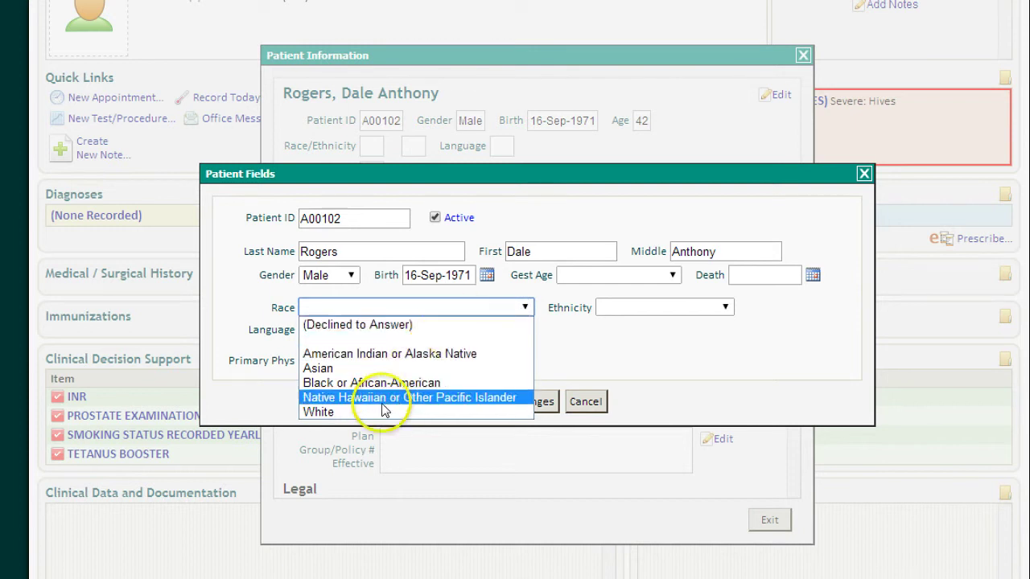
{"action": "left_click", "coordinate": [470, 411]}
{"action": "left_click", "coordinate": [720, 310]}
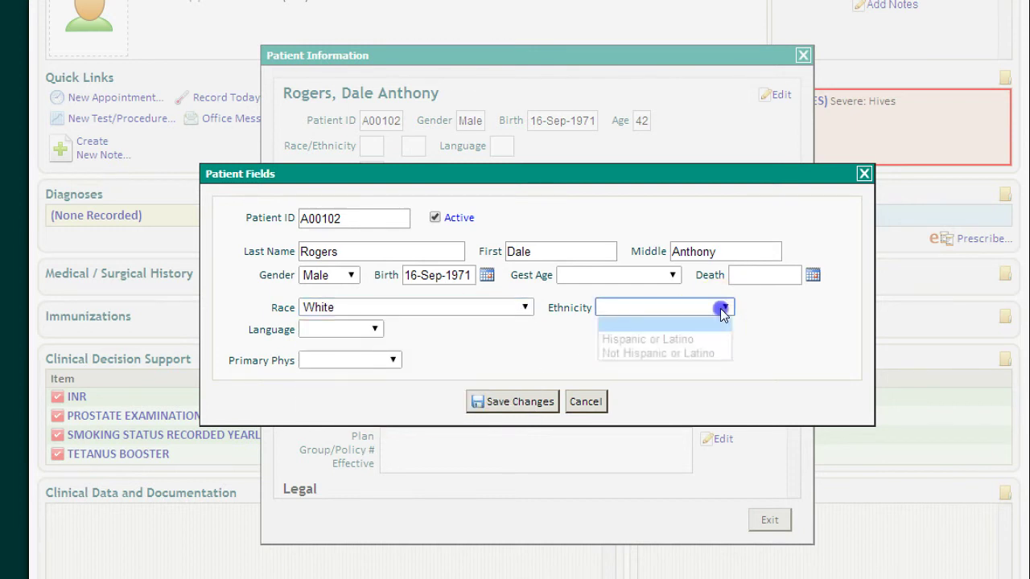
{"action": "left_click", "coordinate": [671, 354]}
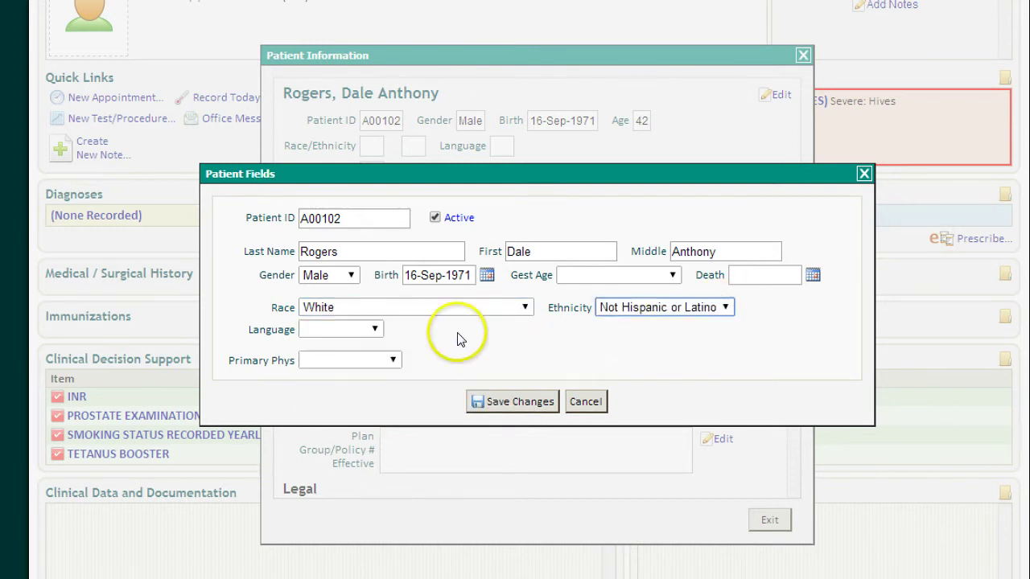
{"action": "left_click", "coordinate": [372, 329]}
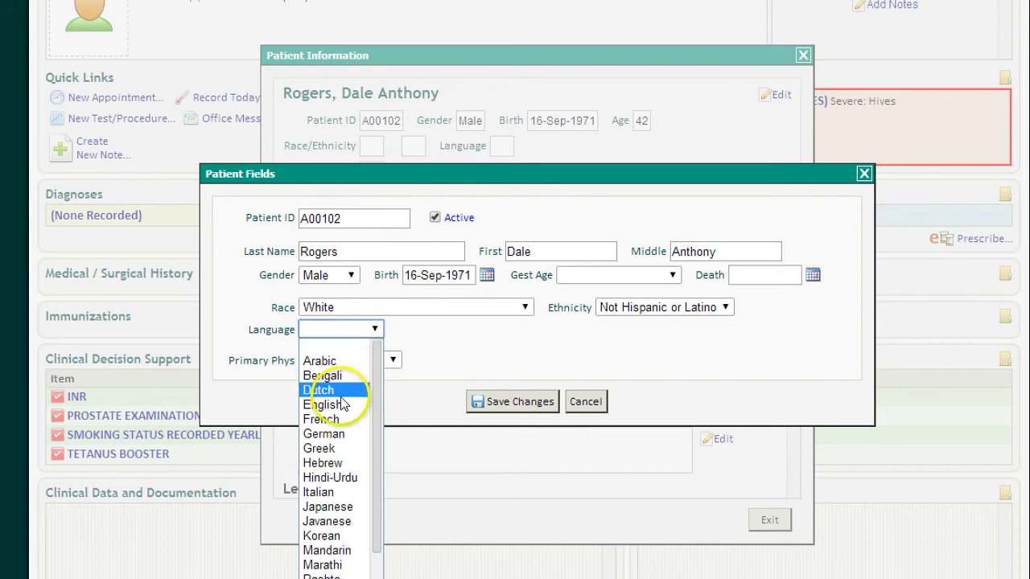
{"action": "left_click", "coordinate": [331, 404]}
{"action": "left_click", "coordinate": [391, 362]}
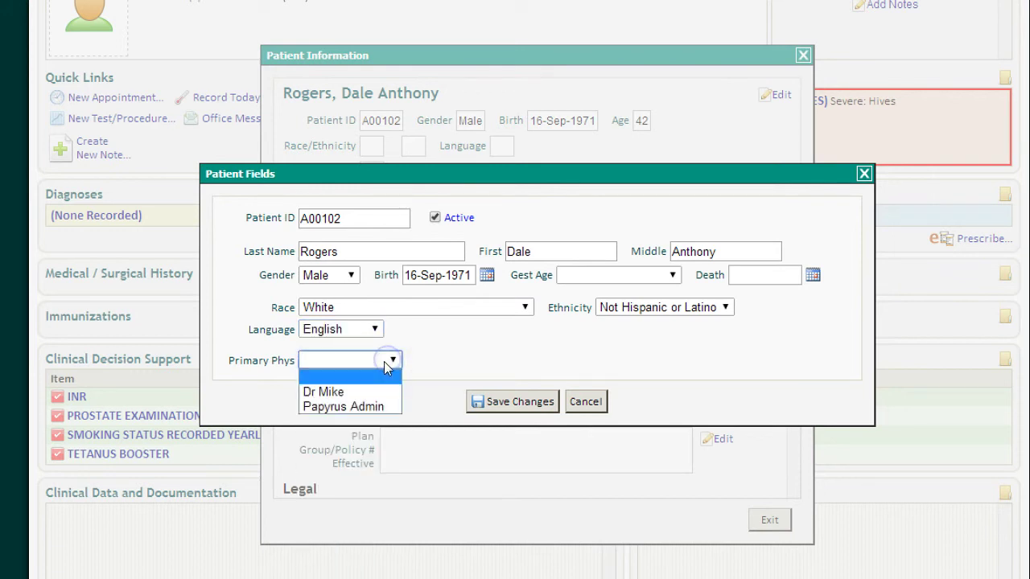
{"action": "left_click", "coordinate": [354, 404]}
{"action": "left_click", "coordinate": [479, 401]}
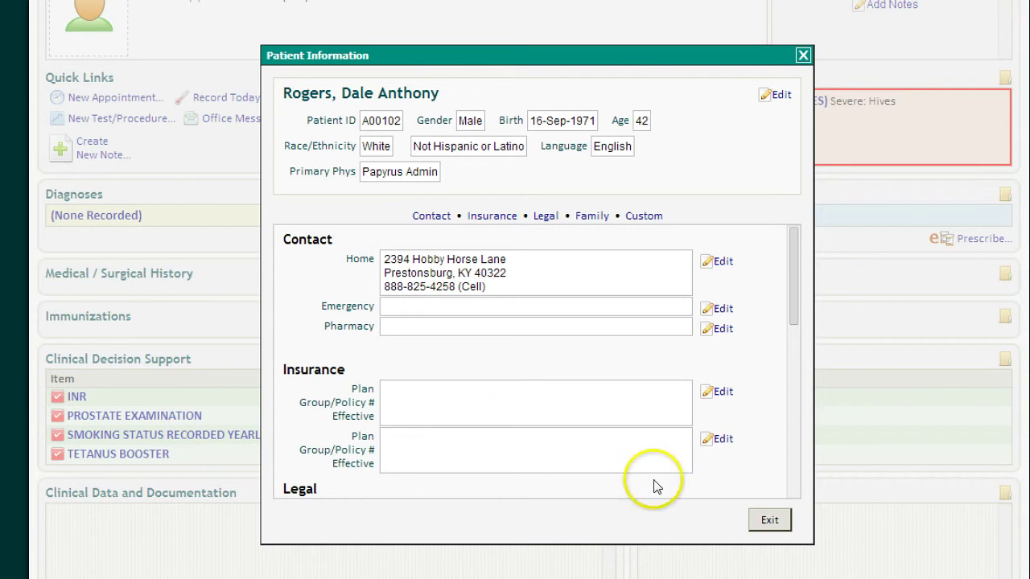
{"action": "left_click", "coordinate": [776, 524]}
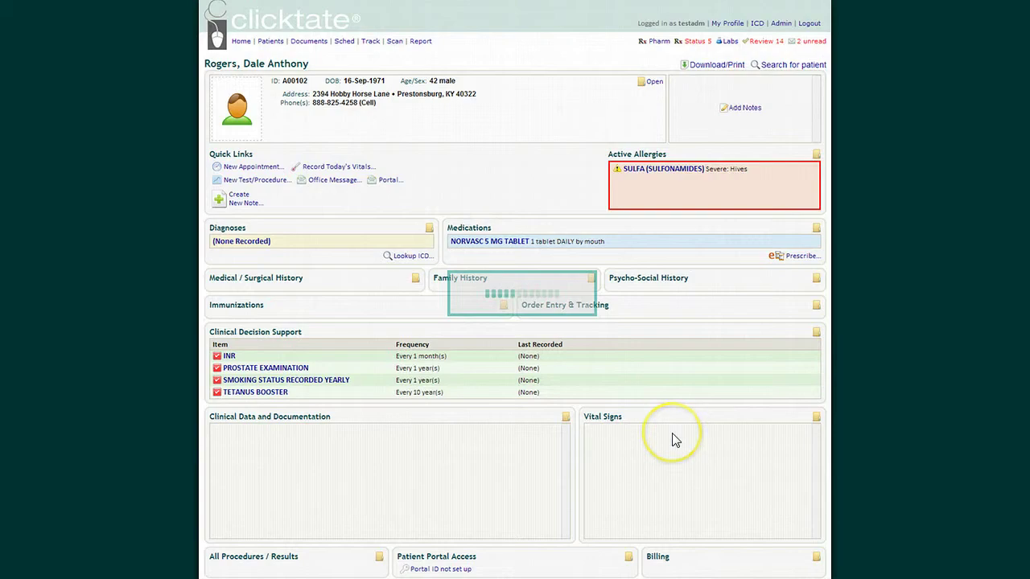
{"action": "left_click", "coordinate": [666, 432]}
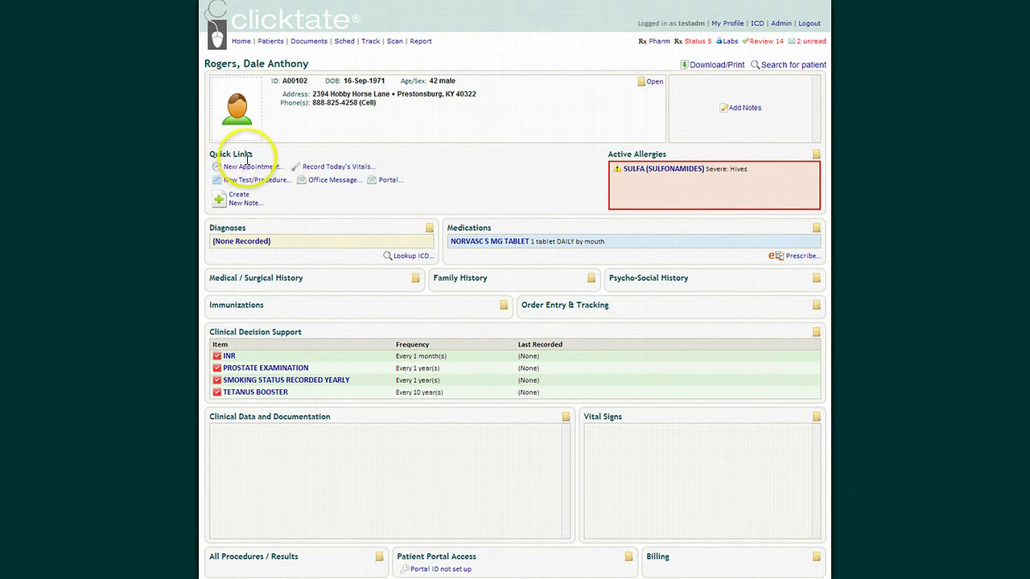
Start a new vitals entry with pulse 72, respirations 12, and BP 112/60 on LUE.
{"action": "left_click", "coordinate": [325, 166]}
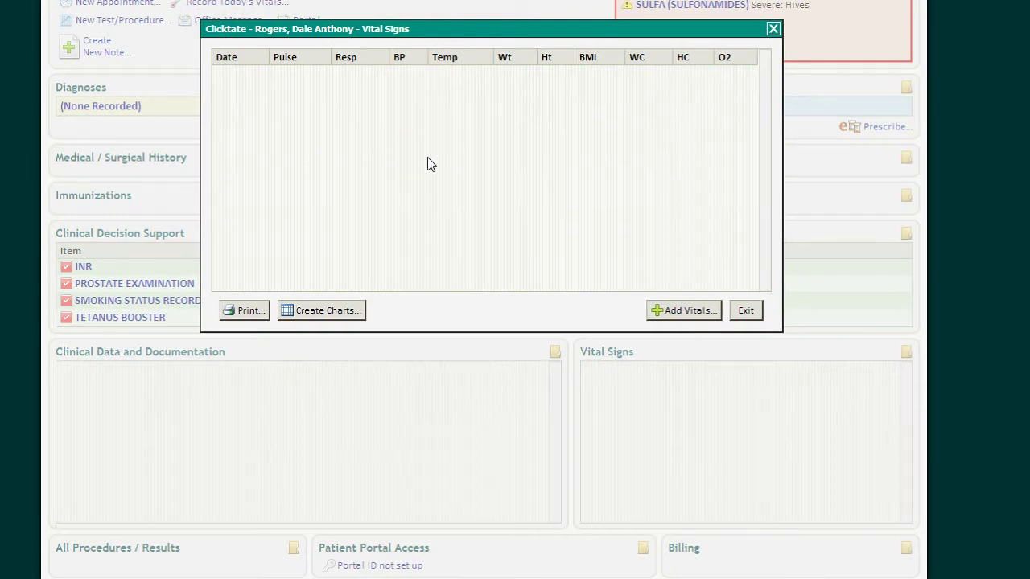
{"action": "left_click", "coordinate": [686, 313]}
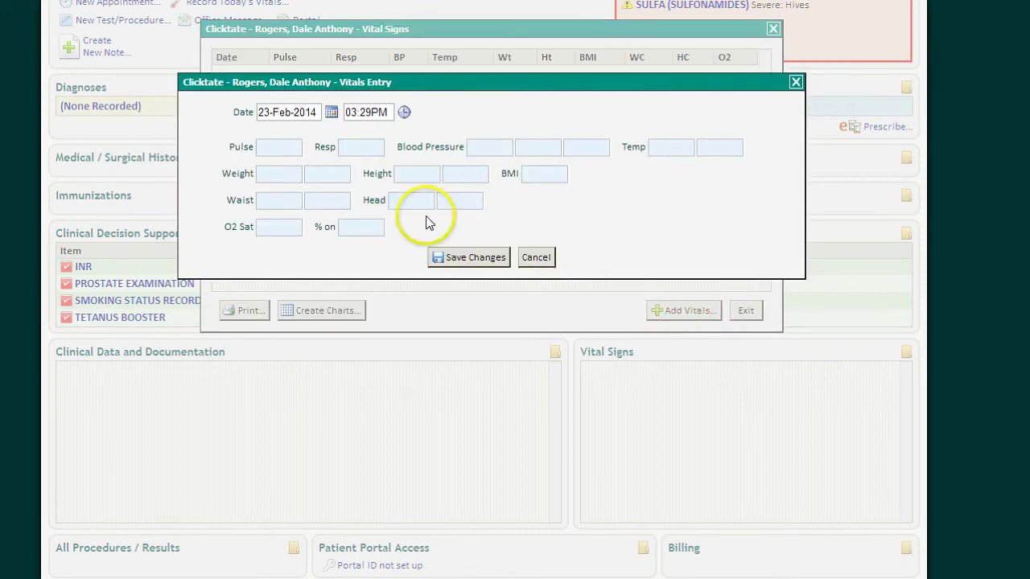
{"action": "left_click", "coordinate": [279, 153]}
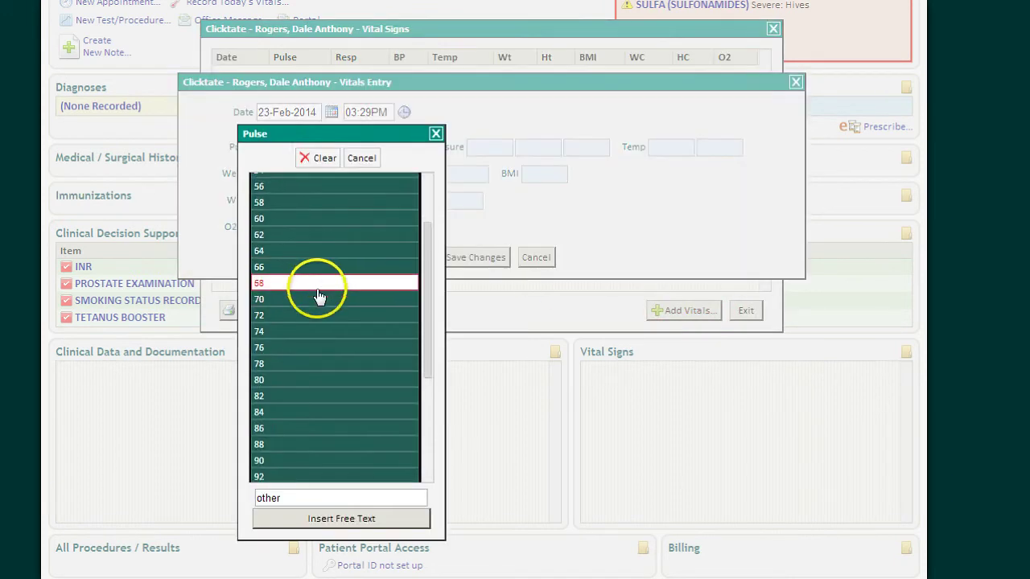
{"action": "left_click", "coordinate": [322, 313]}
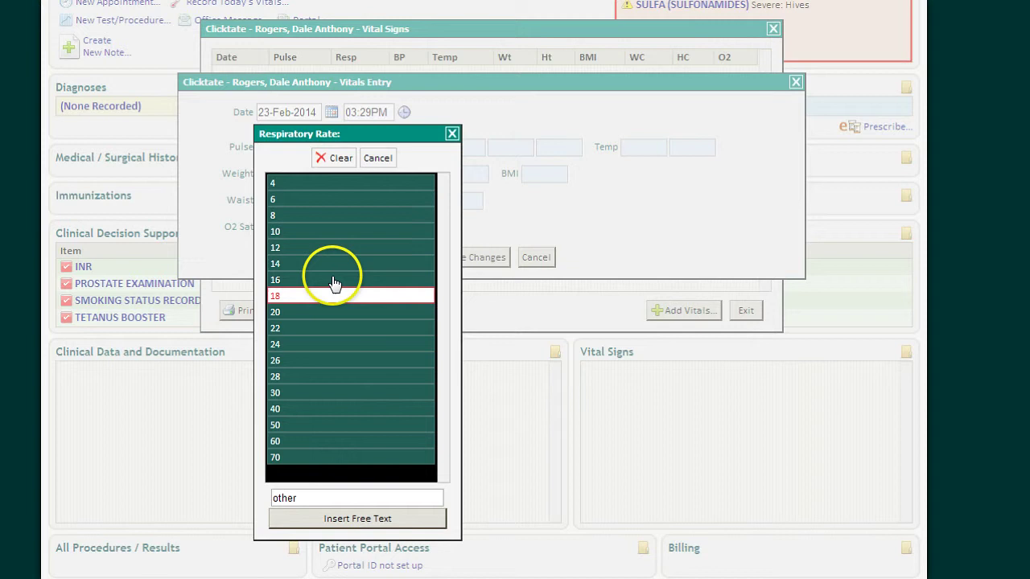
{"action": "left_click", "coordinate": [333, 251]}
{"action": "scroll", "coordinate": [340, 246], "scroll_direction": "down", "scroll_amount": 3}
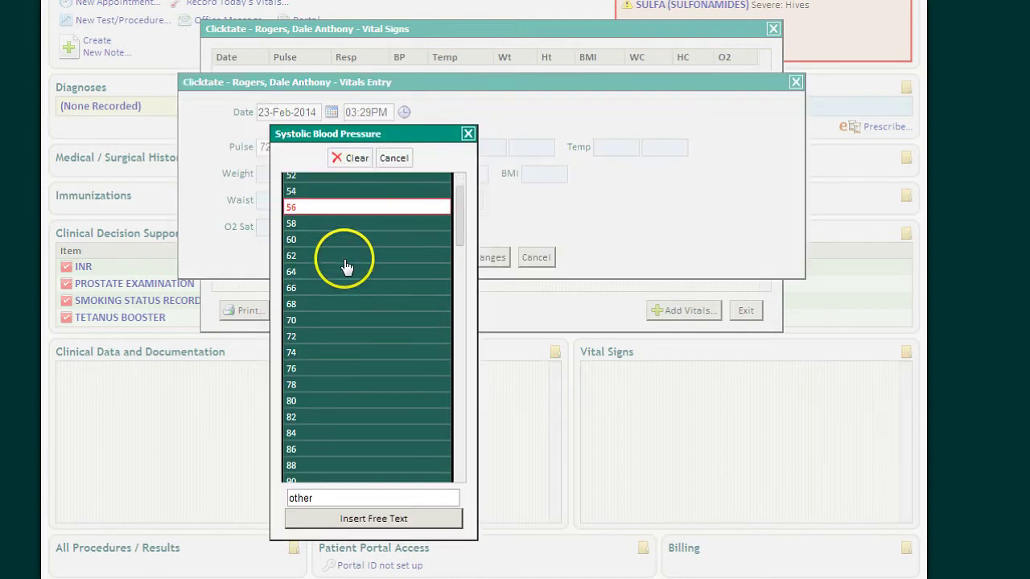
{"action": "scroll", "coordinate": [346, 386], "scroll_direction": "down", "scroll_amount": 3}
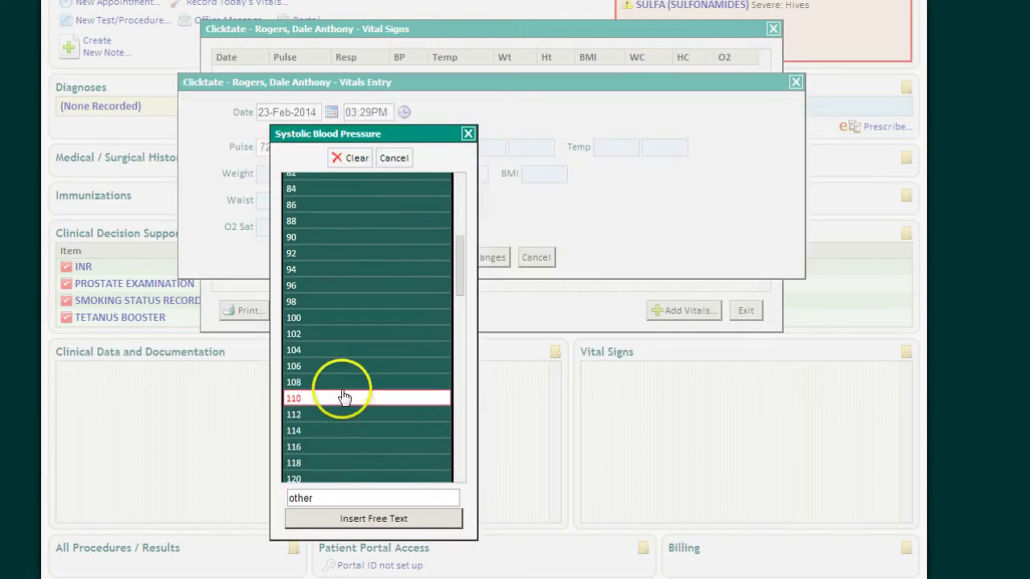
{"action": "left_click", "coordinate": [344, 414]}
{"action": "left_click", "coordinate": [341, 299]}
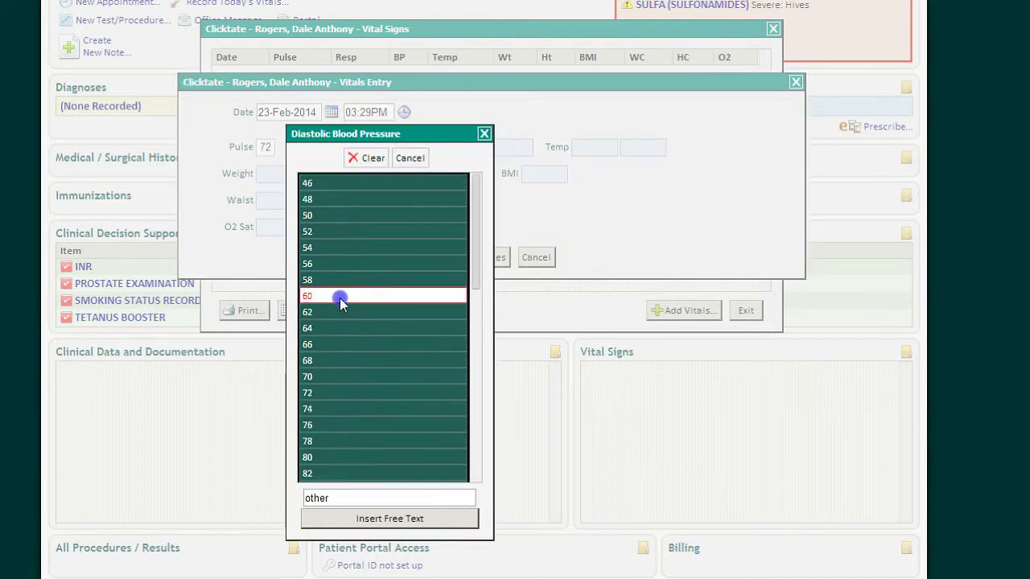
{"action": "left_click", "coordinate": [450, 187]}
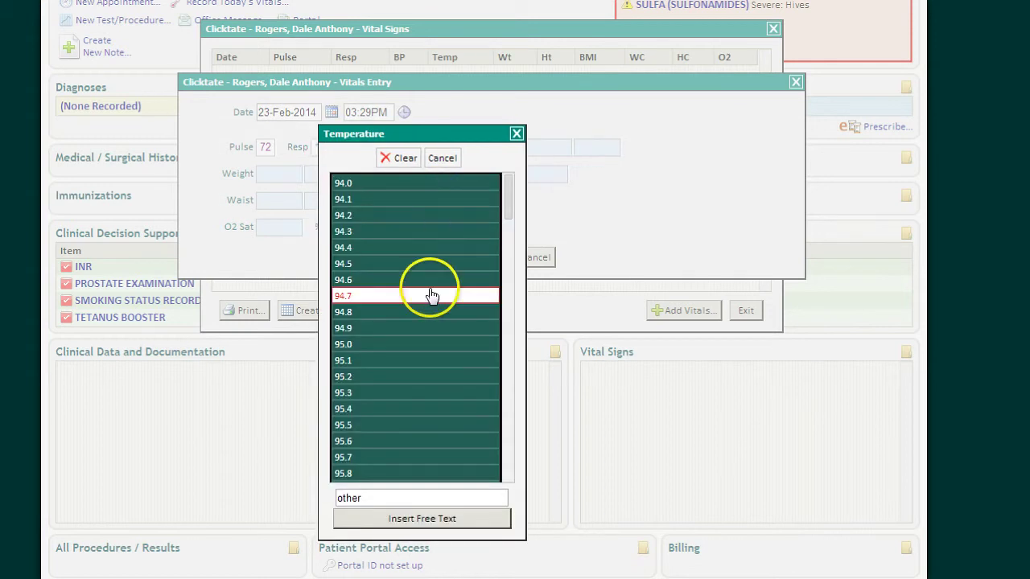
Record temperature 98.9 (transcutaneous) and weight 150 pounds.
{"action": "scroll", "coordinate": [429, 306], "scroll_direction": "down", "scroll_amount": 5}
{"action": "scroll", "coordinate": [430, 314], "scroll_direction": "down", "scroll_amount": 3}
{"action": "left_click", "coordinate": [407, 421]}
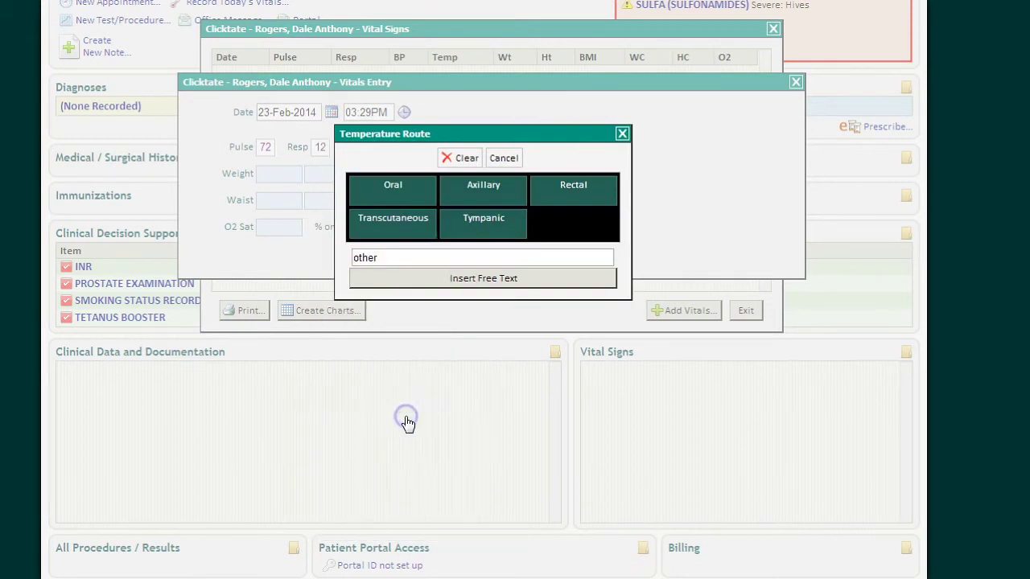
{"action": "left_click", "coordinate": [390, 219]}
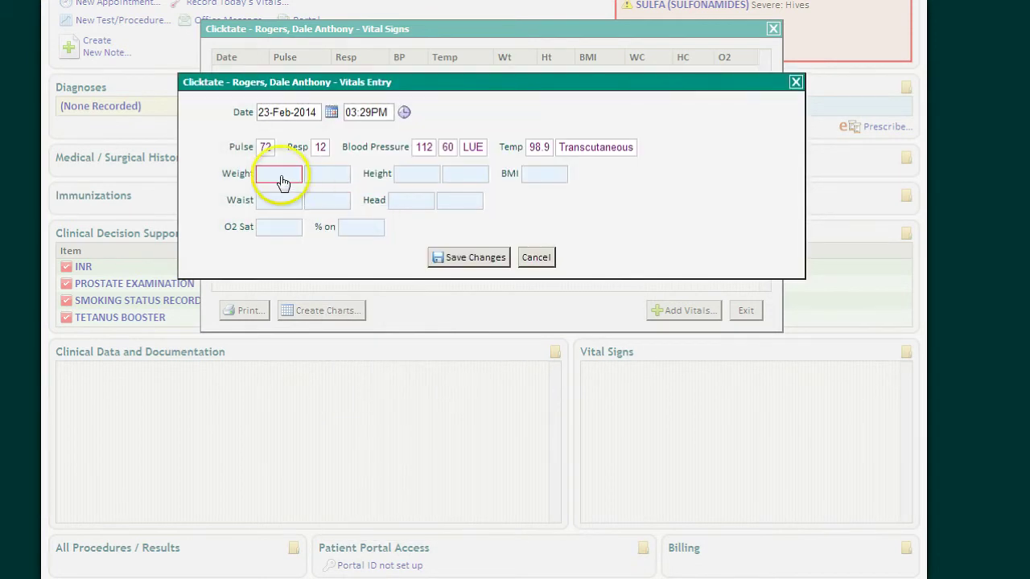
{"action": "left_click", "coordinate": [276, 176]}
{"action": "left_click", "coordinate": [277, 311]}
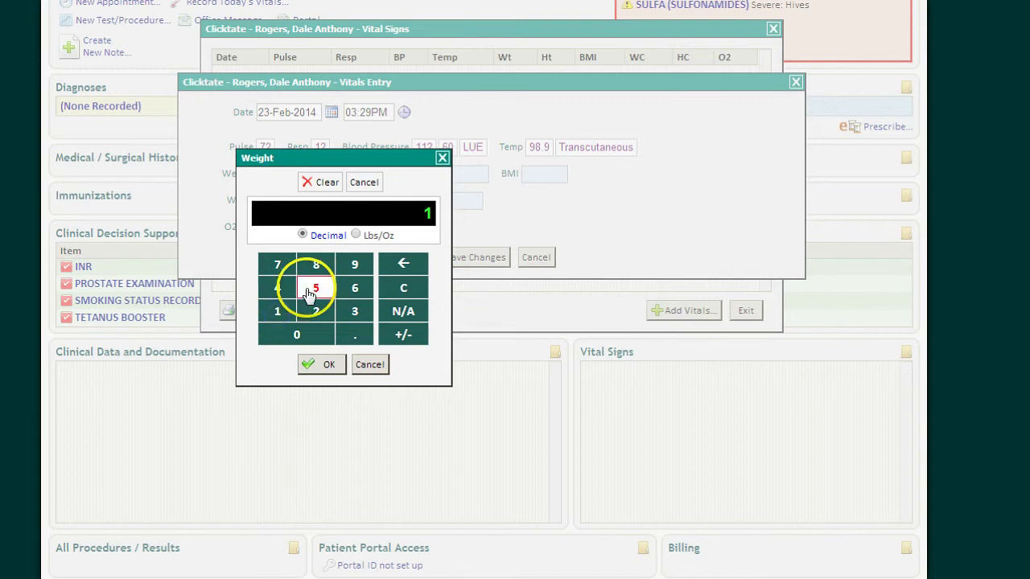
{"action": "left_click", "coordinate": [315, 288]}
{"action": "left_click", "coordinate": [297, 333]}
{"action": "left_click", "coordinate": [322, 364]}
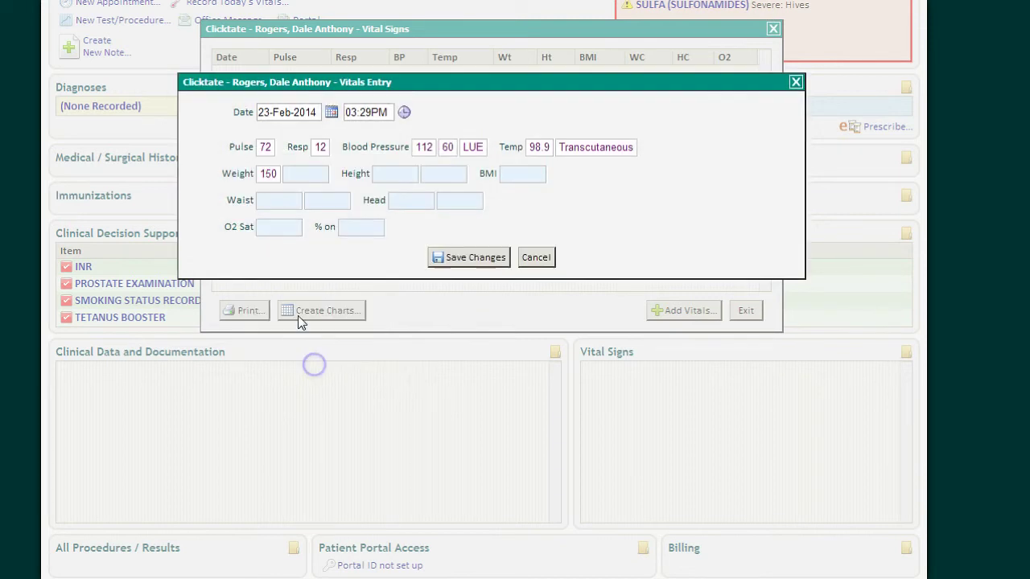
{"action": "left_click", "coordinate": [311, 230]}
Enter height 66 inches, save the vitals entry, and close the Vital Signs list.
{"action": "left_click", "coordinate": [382, 260]}
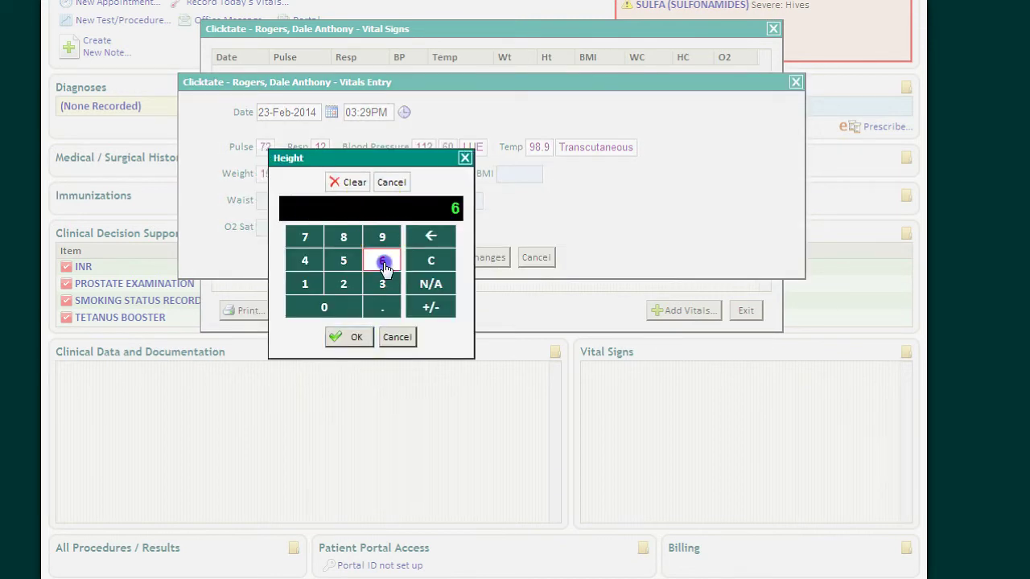
{"action": "left_click", "coordinate": [383, 259]}
{"action": "left_click", "coordinate": [349, 337]}
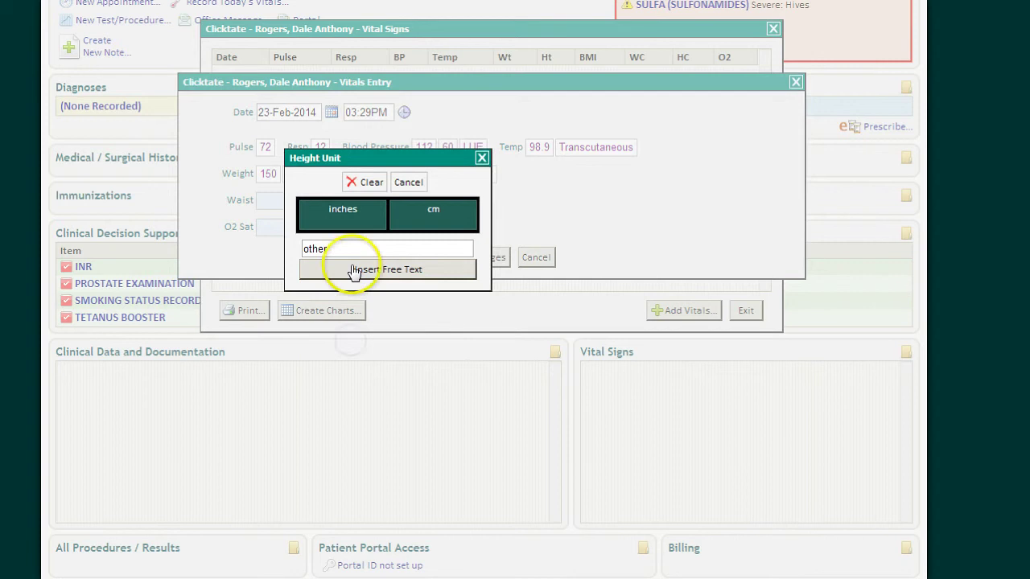
{"action": "left_click", "coordinate": [351, 220]}
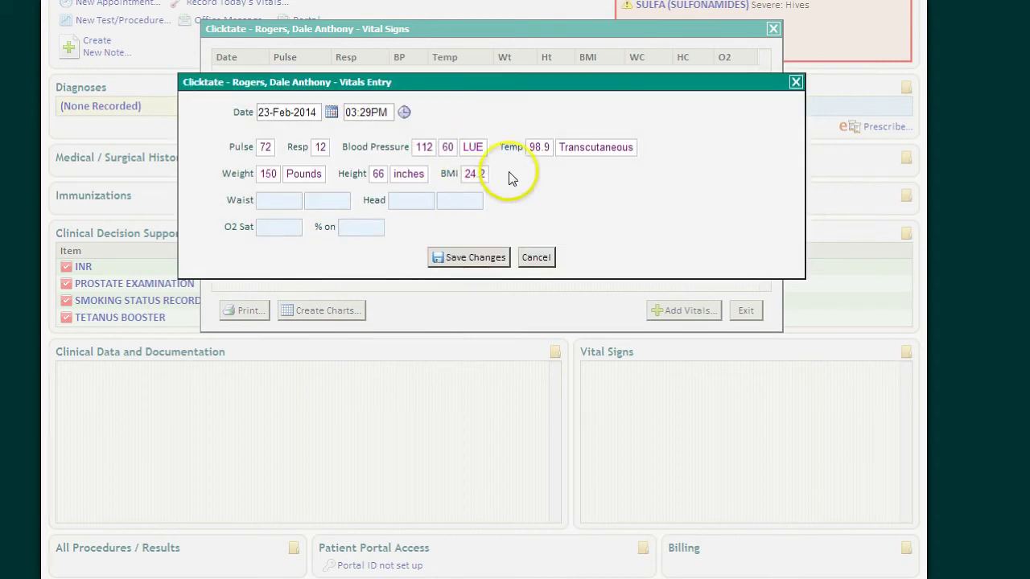
{"action": "left_click", "coordinate": [469, 259]}
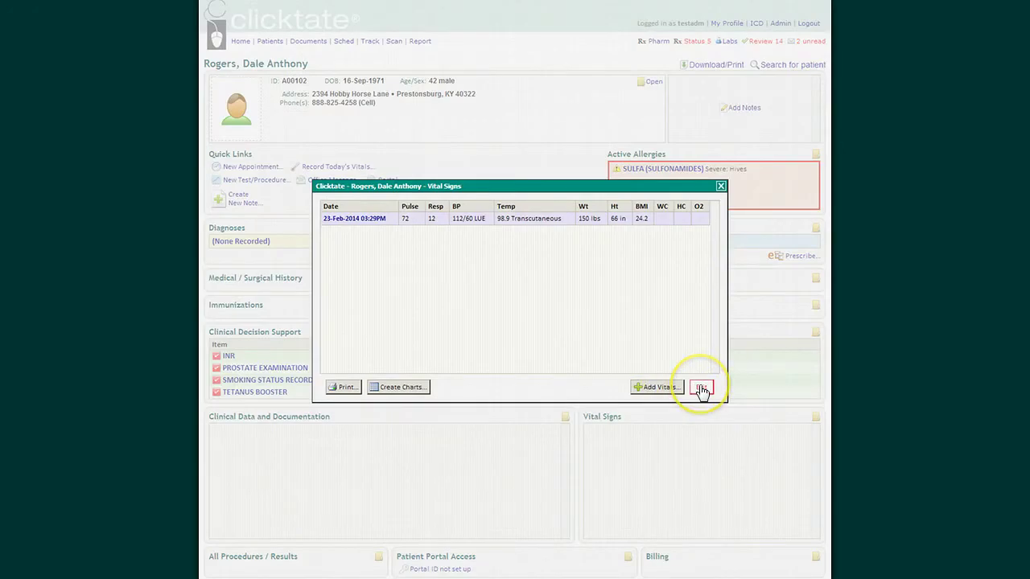
{"action": "left_click", "coordinate": [701, 390]}
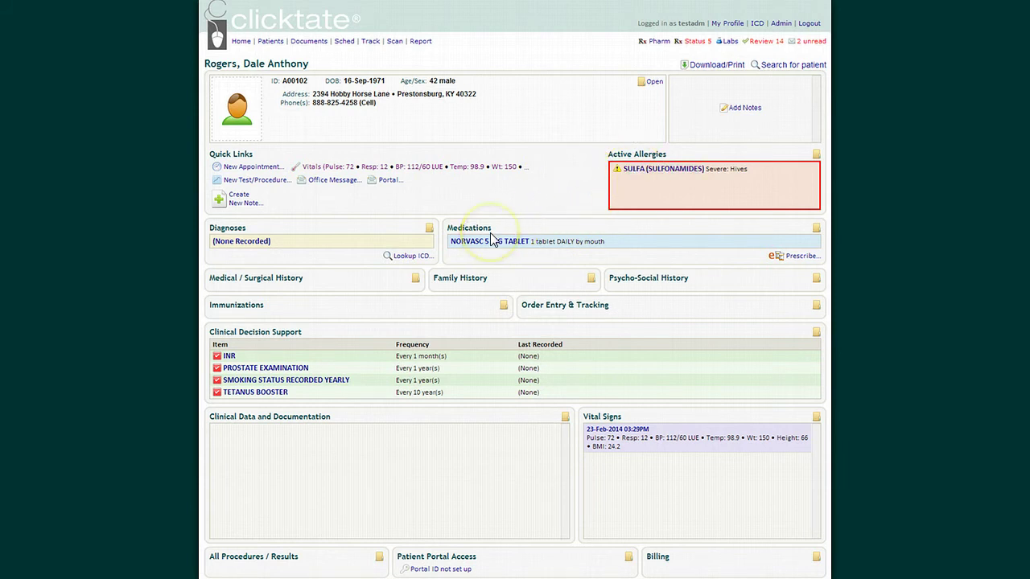
Check Norvasc 5 mg in Review/Reconcile and record the medication list as reconciled.
{"action": "left_click", "coordinate": [481, 241]}
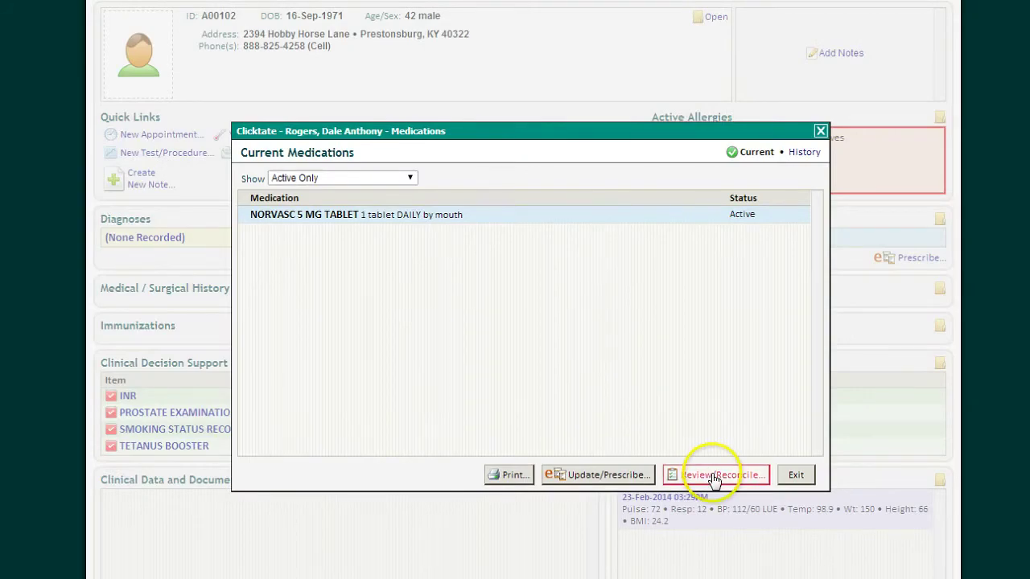
{"action": "left_click", "coordinate": [713, 476]}
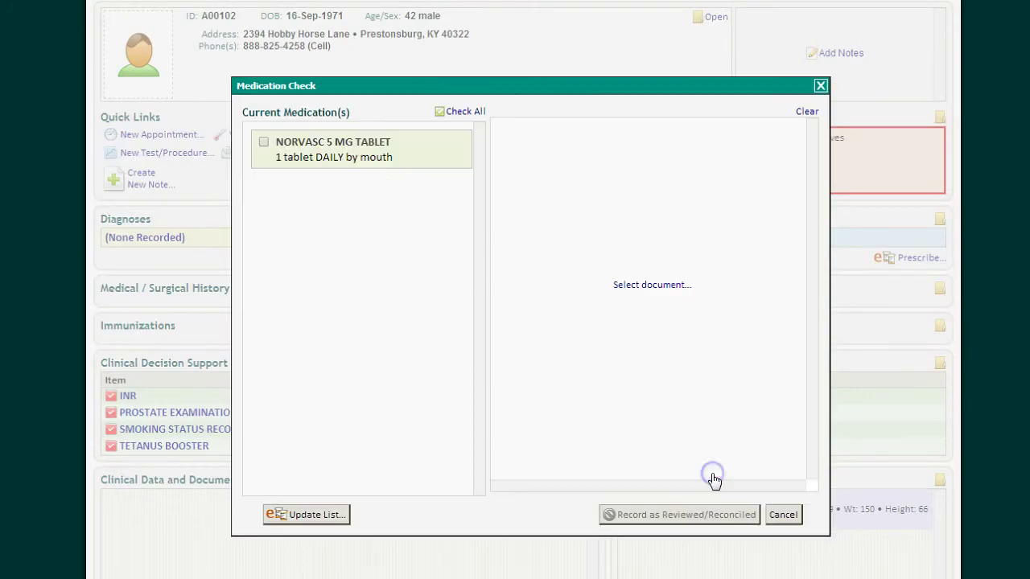
{"action": "left_click", "coordinate": [291, 148]}
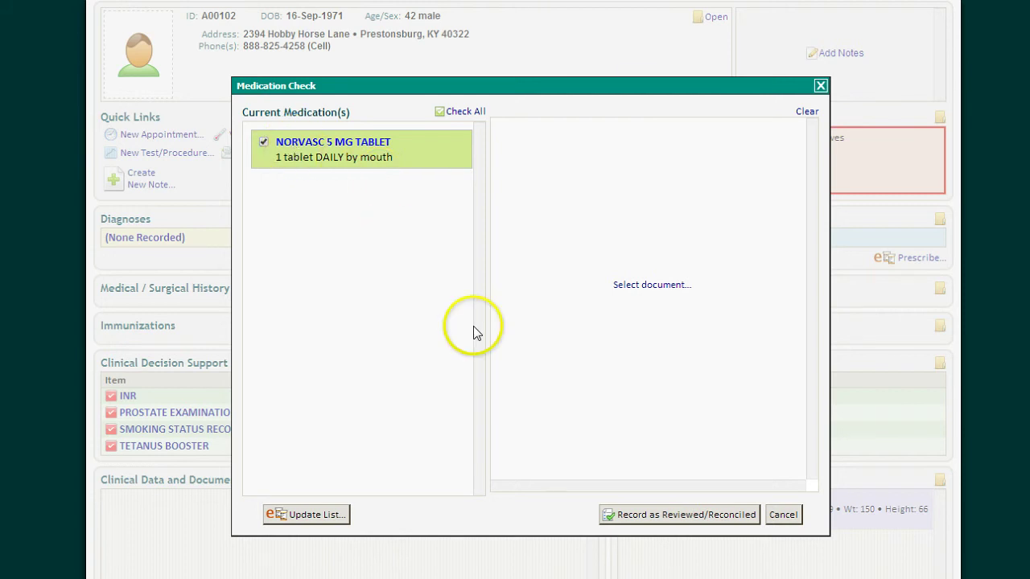
{"action": "left_click", "coordinate": [635, 514]}
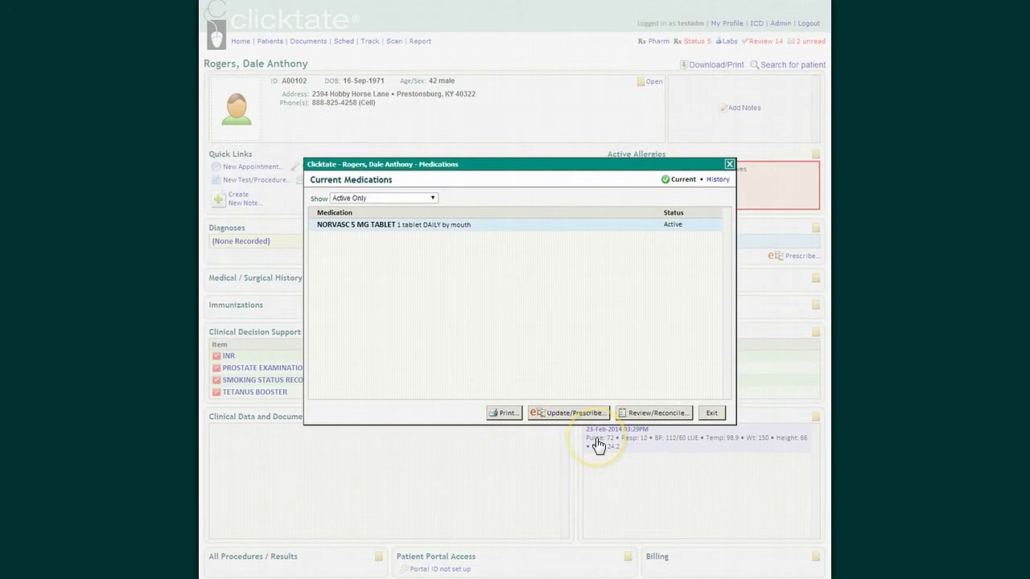
{"action": "left_click", "coordinate": [710, 413]}
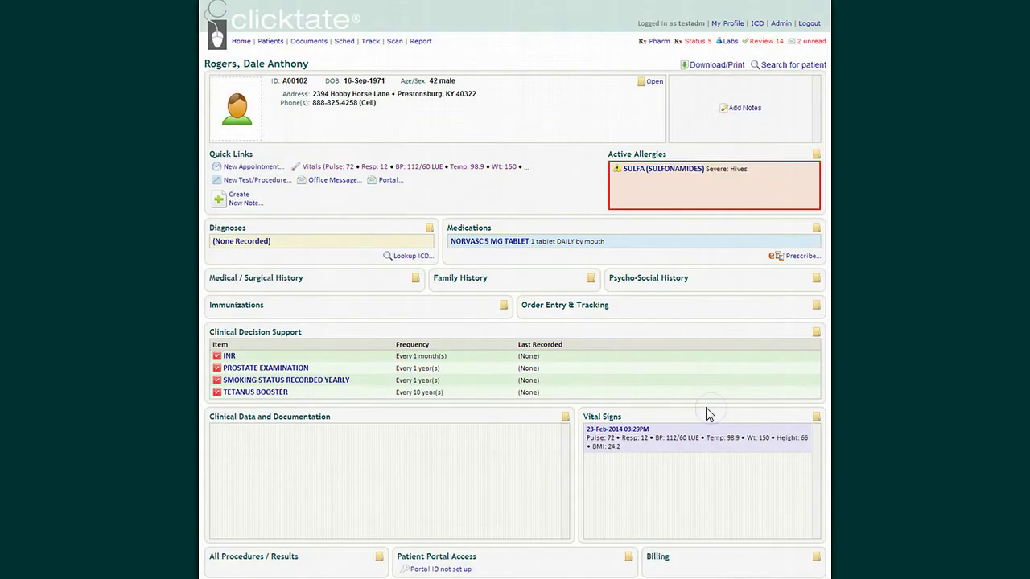
Open the TOBACCO entry in the patient's psycho-social history.
{"action": "left_click", "coordinate": [703, 413]}
{"action": "left_click", "coordinate": [638, 403]}
{"action": "left_click", "coordinate": [640, 281]}
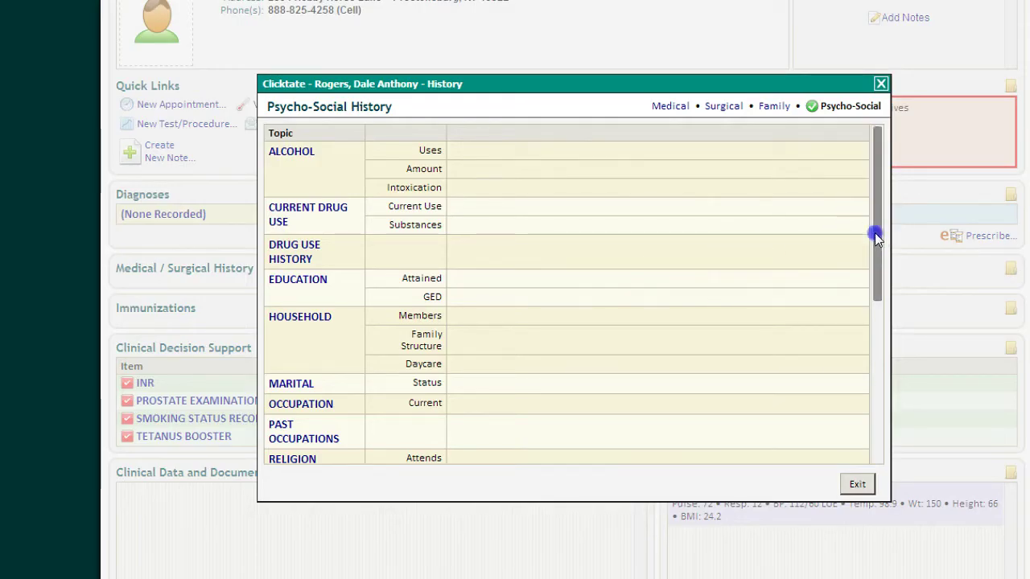
{"action": "left_click_drag", "start_coordinate": [875, 230], "coordinate": [875, 395]}
{"action": "left_click", "coordinate": [288, 345]}
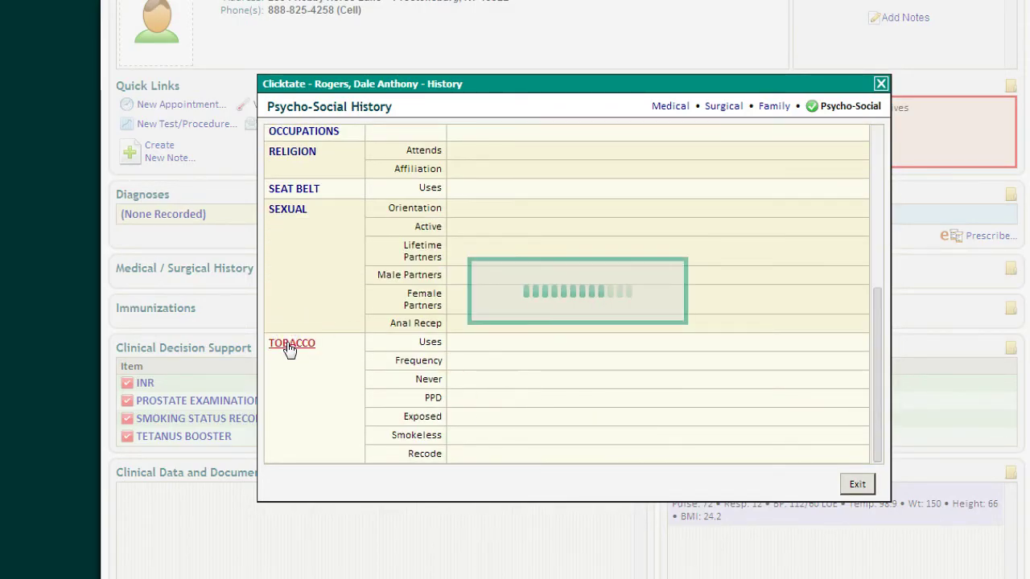
Set tobacco to does not smoke, Never Smoked, recode Never Smoker, and save.
{"action": "left_click", "coordinate": [471, 224]}
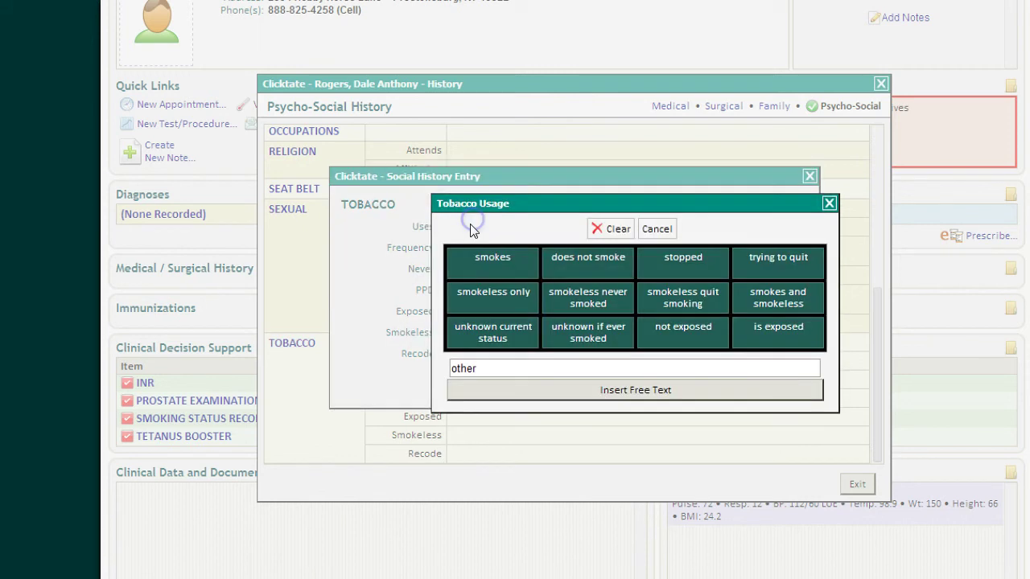
{"action": "left_click", "coordinate": [574, 262]}
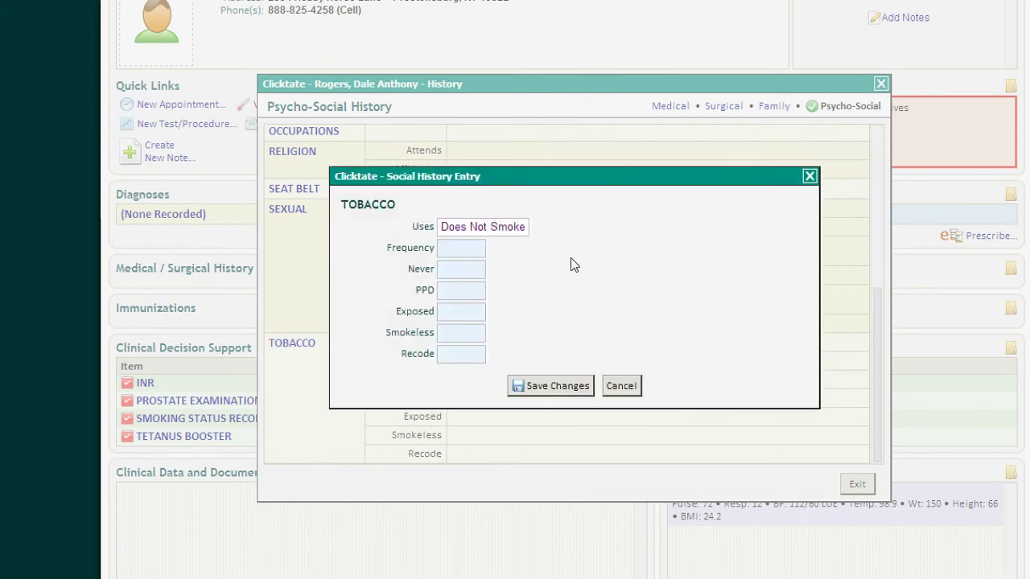
{"action": "left_click", "coordinate": [458, 269]}
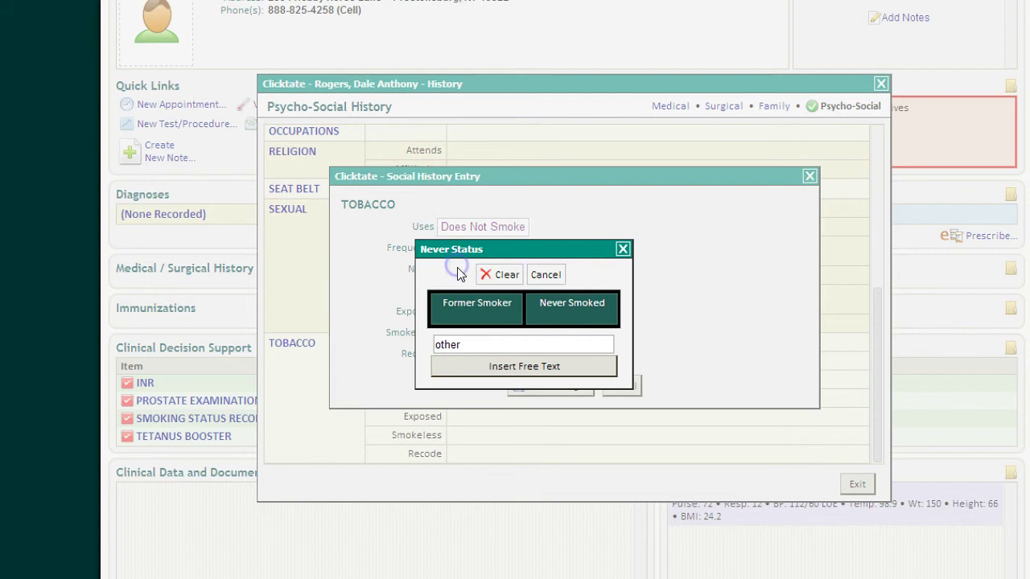
{"action": "left_click", "coordinate": [545, 308]}
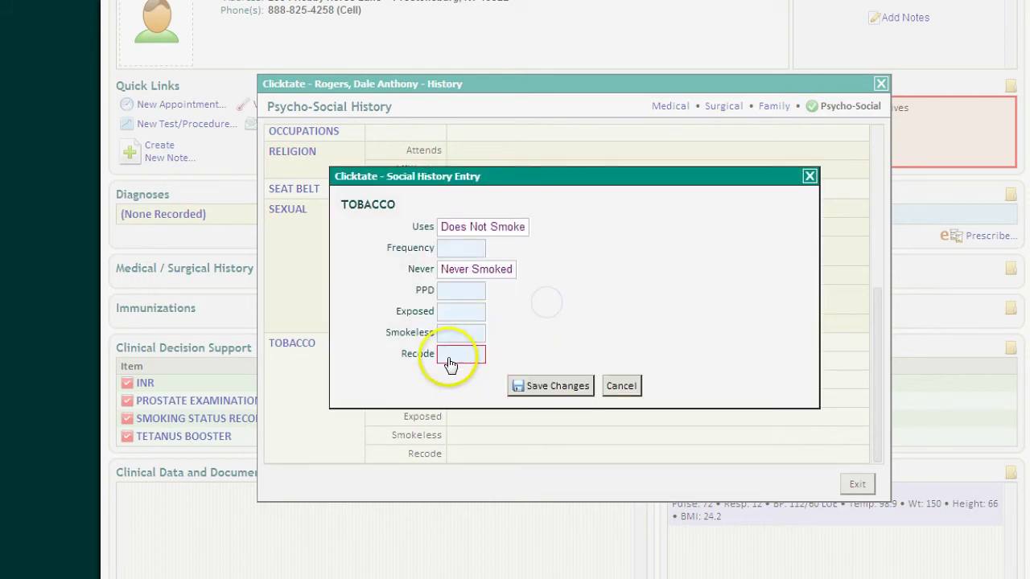
{"action": "left_click", "coordinate": [450, 362]}
{"action": "left_click", "coordinate": [475, 436]}
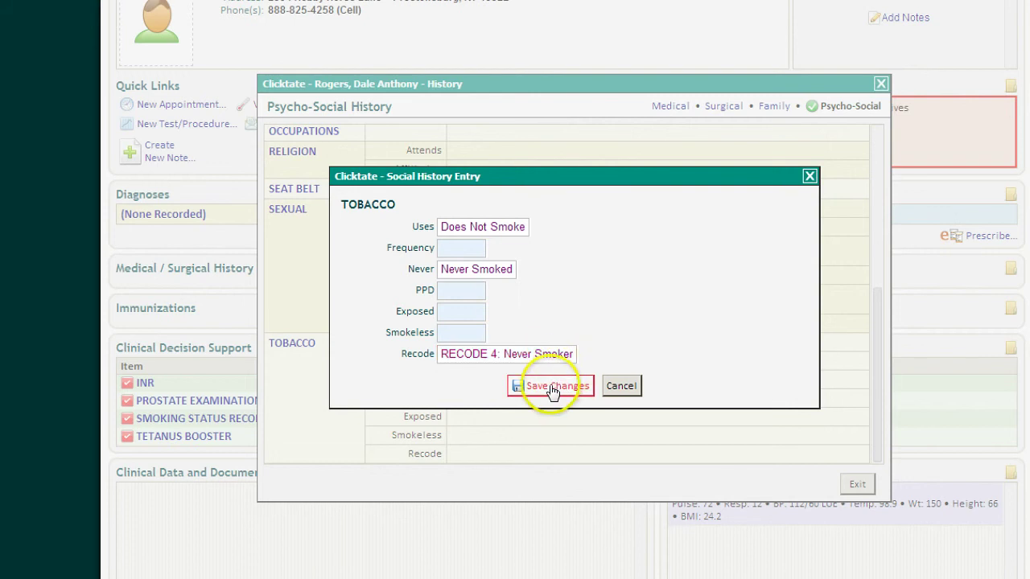
{"action": "left_click", "coordinate": [552, 389]}
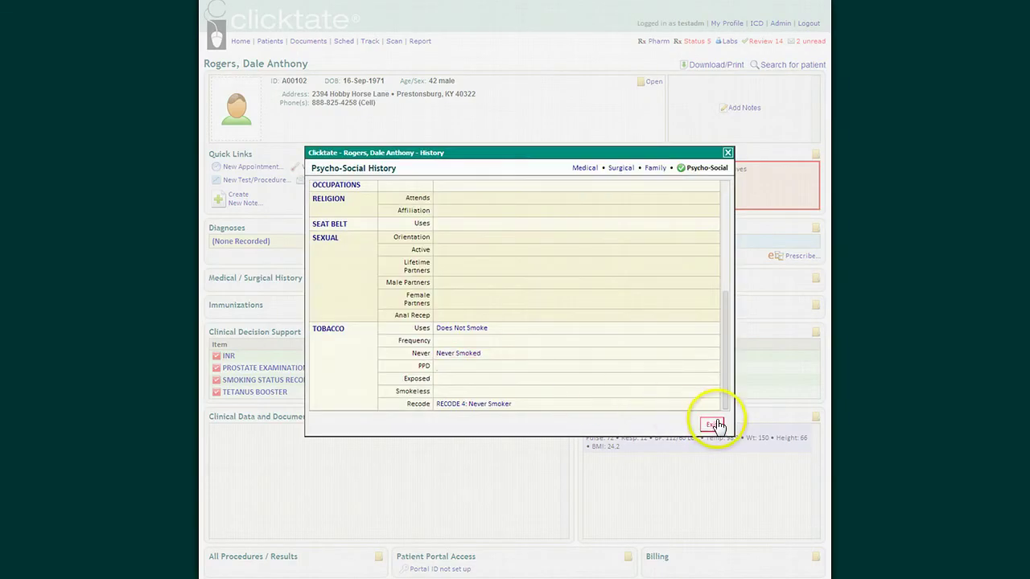
{"action": "left_click", "coordinate": [716, 424]}
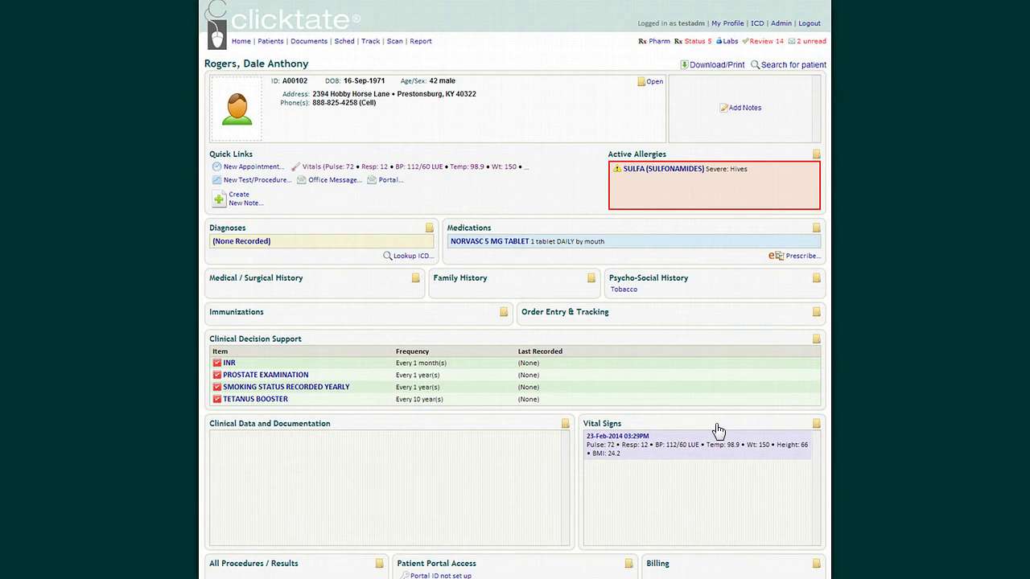
{"action": "left_click", "coordinate": [690, 419]}
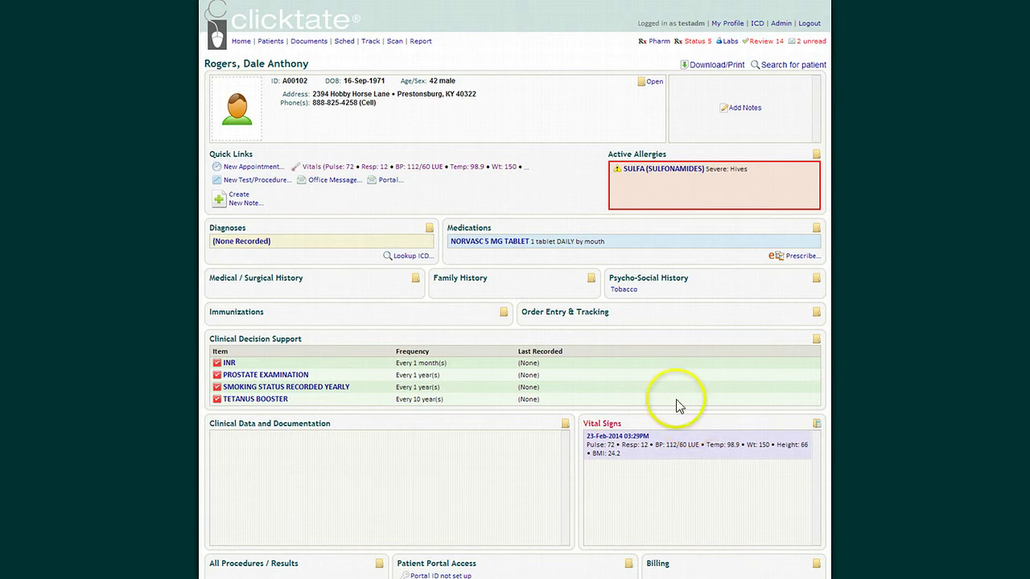
Return to Reporting and filter by the Meaningful Use report type.
{"action": "left_click", "coordinate": [419, 41]}
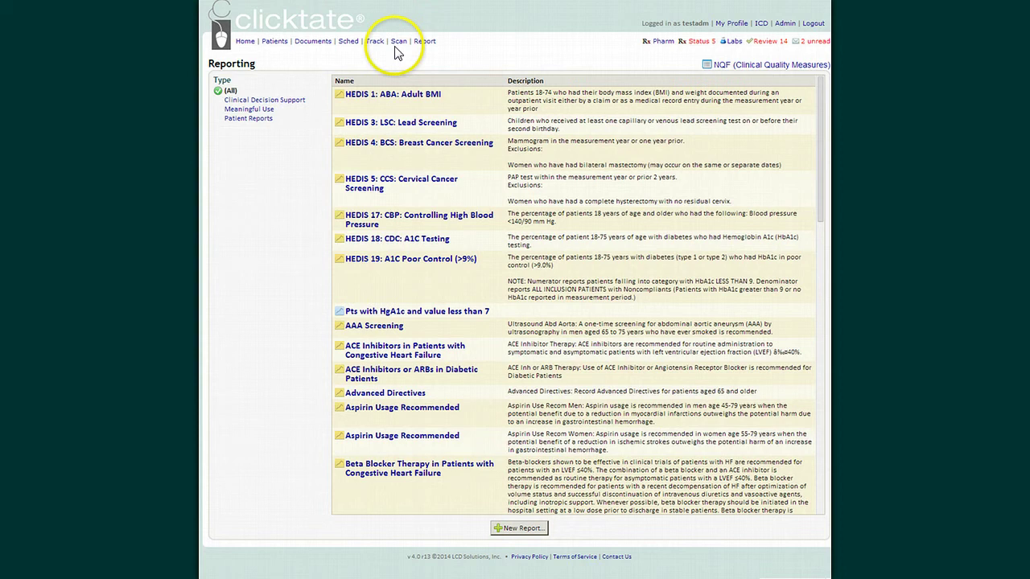
{"action": "left_click", "coordinate": [251, 108]}
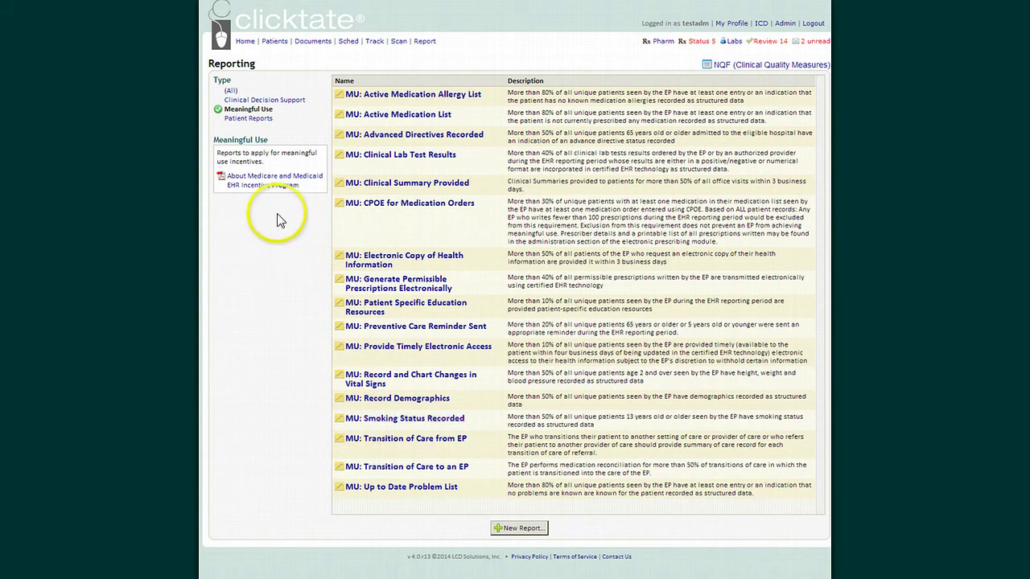
Open the patient's chart and create a Blank Medical Note dated 23-Feb-2014.
{"action": "left_click", "coordinate": [275, 42]}
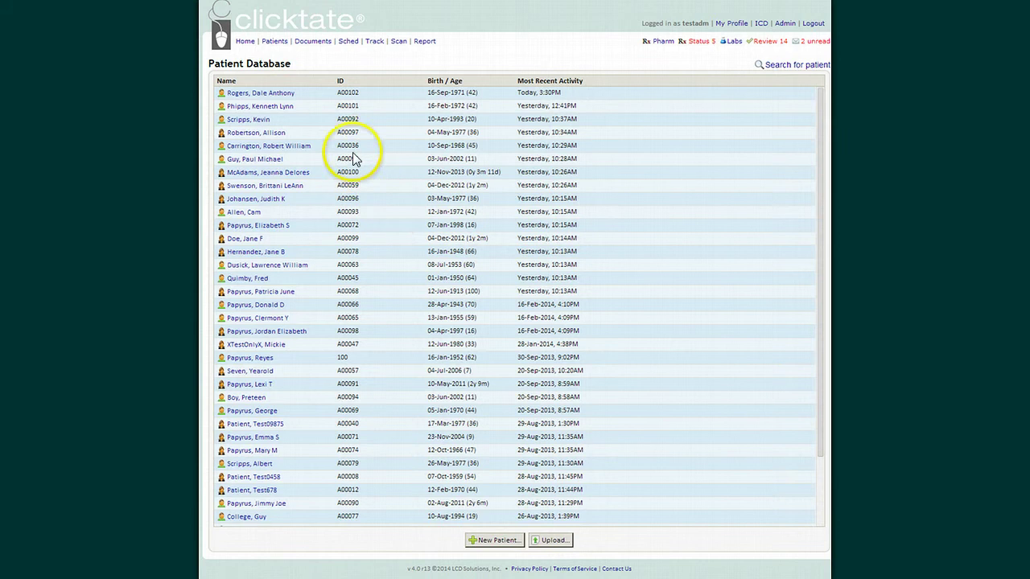
{"action": "left_click", "coordinate": [283, 94]}
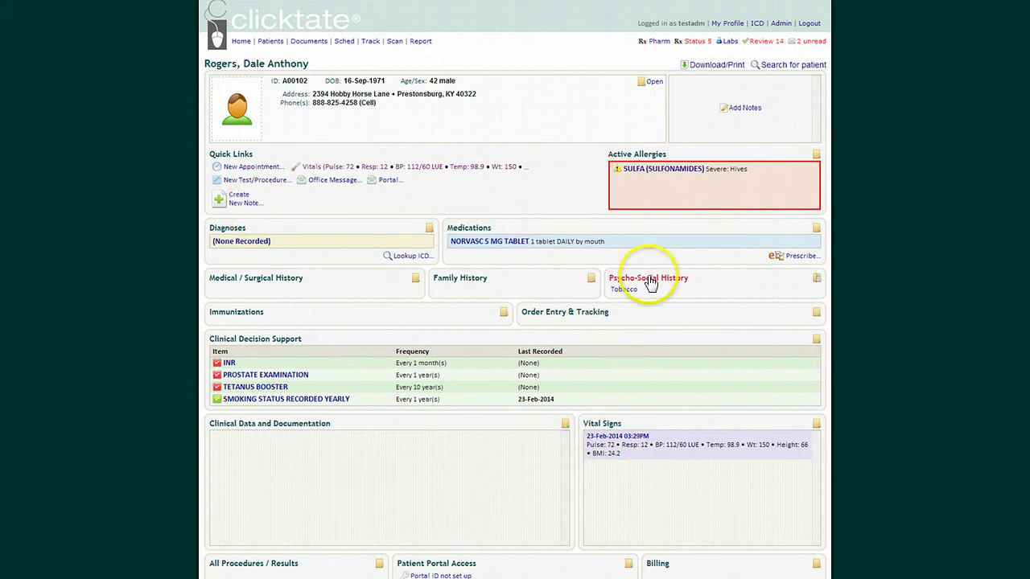
{"action": "left_click", "coordinate": [238, 203]}
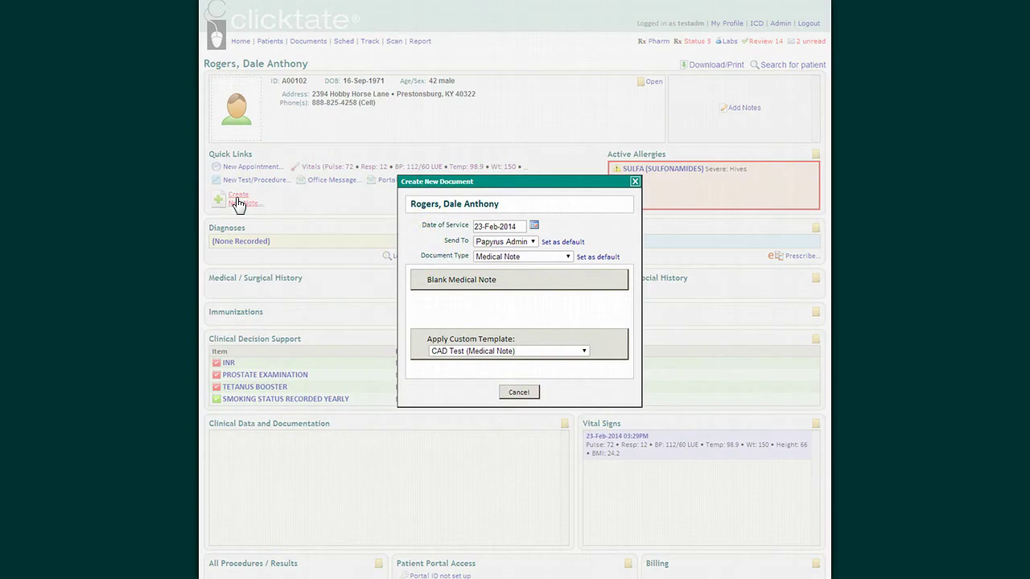
{"action": "left_click", "coordinate": [473, 286]}
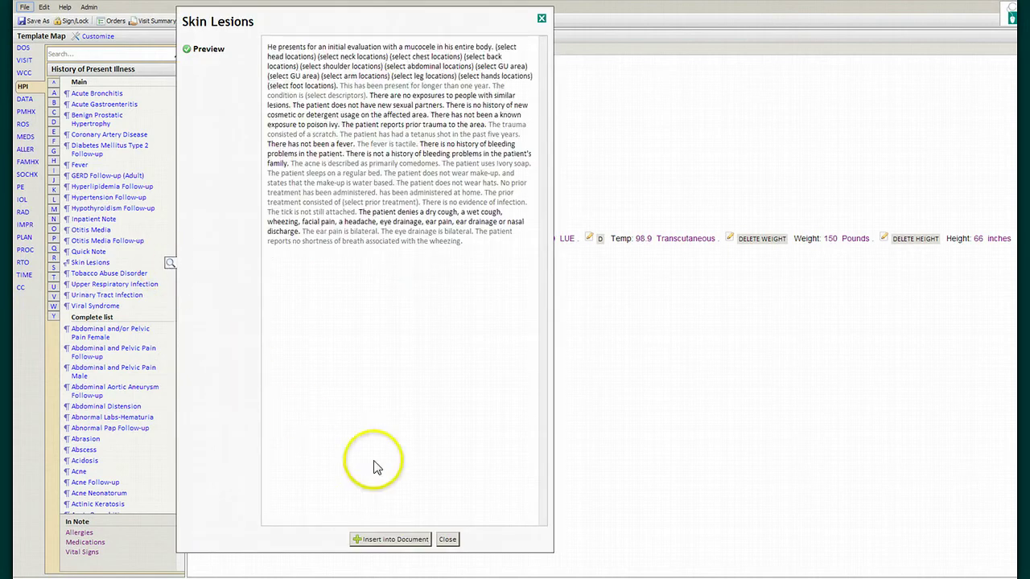
Insert the Hypertension Follow-up template and check edema among its symptoms.
{"action": "left_click", "coordinate": [447, 540]}
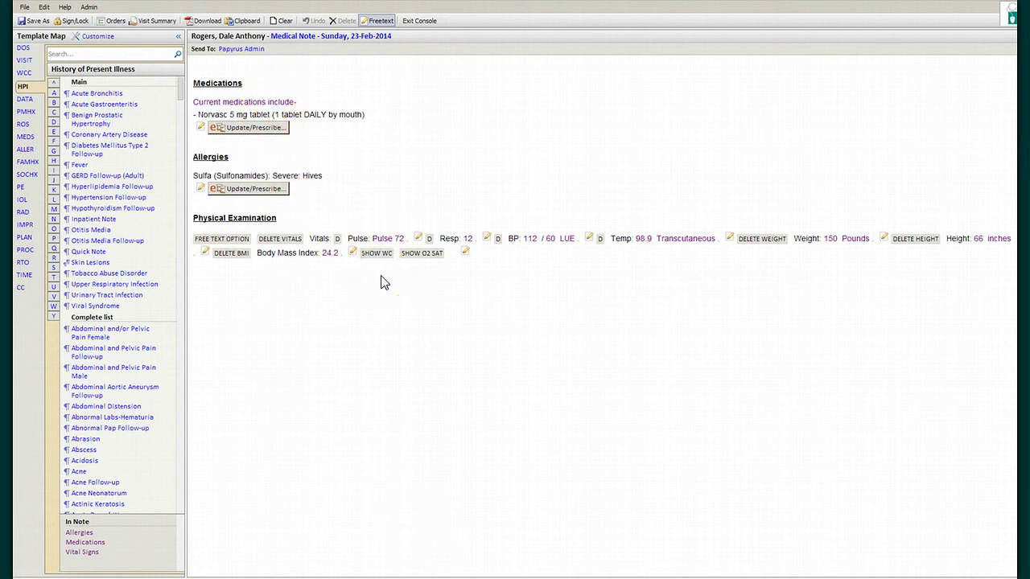
{"action": "left_click", "coordinate": [94, 198]}
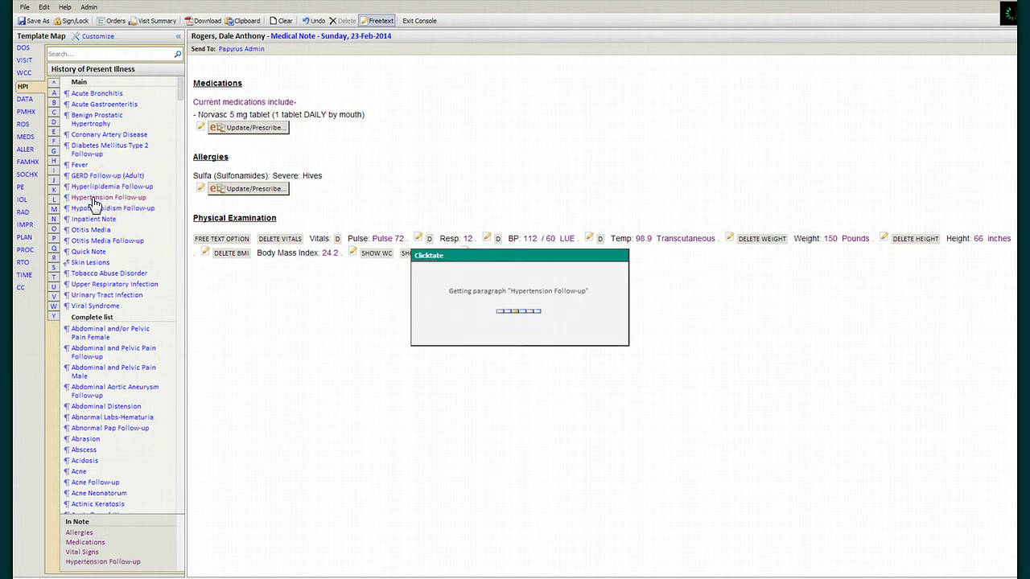
{"action": "left_click", "coordinate": [442, 106]}
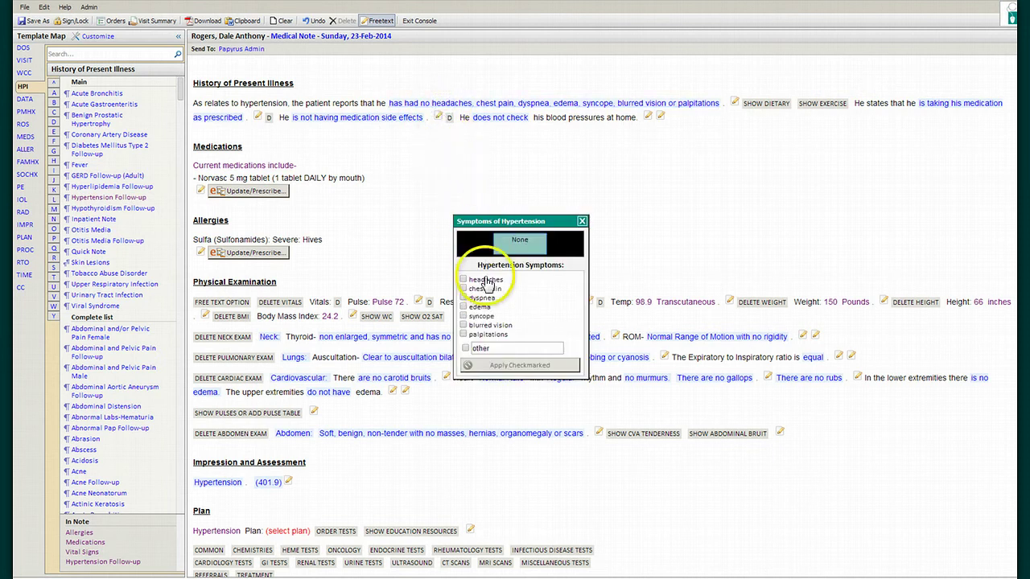
{"action": "left_click", "coordinate": [464, 305]}
{"action": "left_click", "coordinate": [509, 363]}
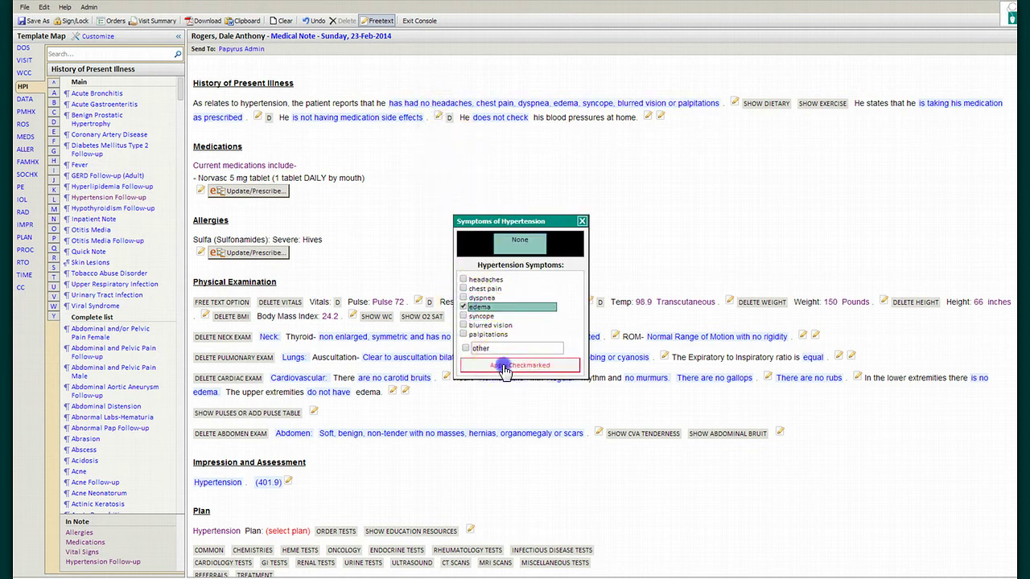
{"action": "scroll", "coordinate": [505, 371], "scroll_direction": "down", "scroll_amount": 2}
{"action": "scroll", "coordinate": [504, 371], "scroll_direction": "down", "scroll_amount": 3}
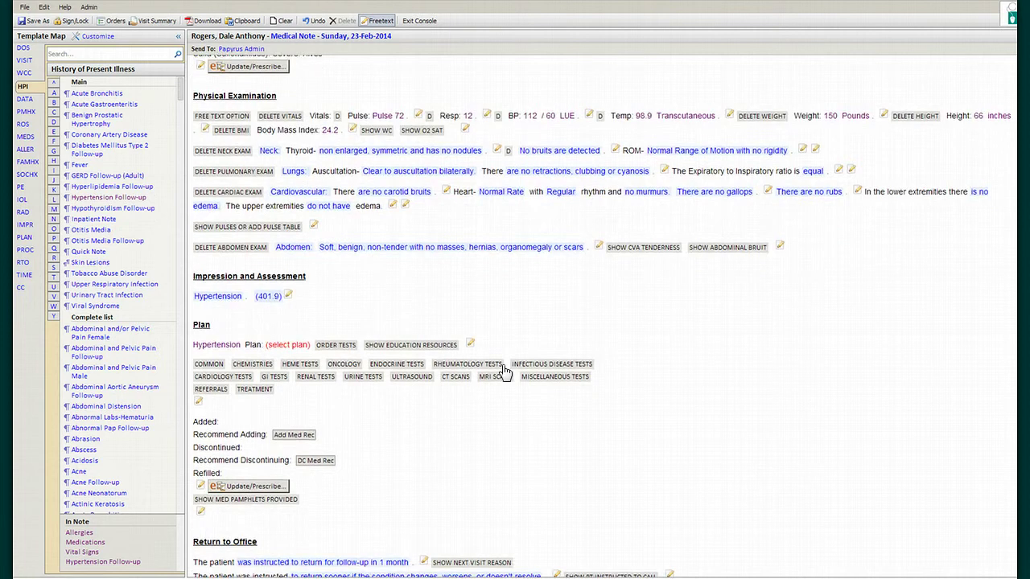
Add Diet Low Salt, Exercise Daily and Continue Meds to the cardiology plan.
{"action": "left_click", "coordinate": [290, 334]}
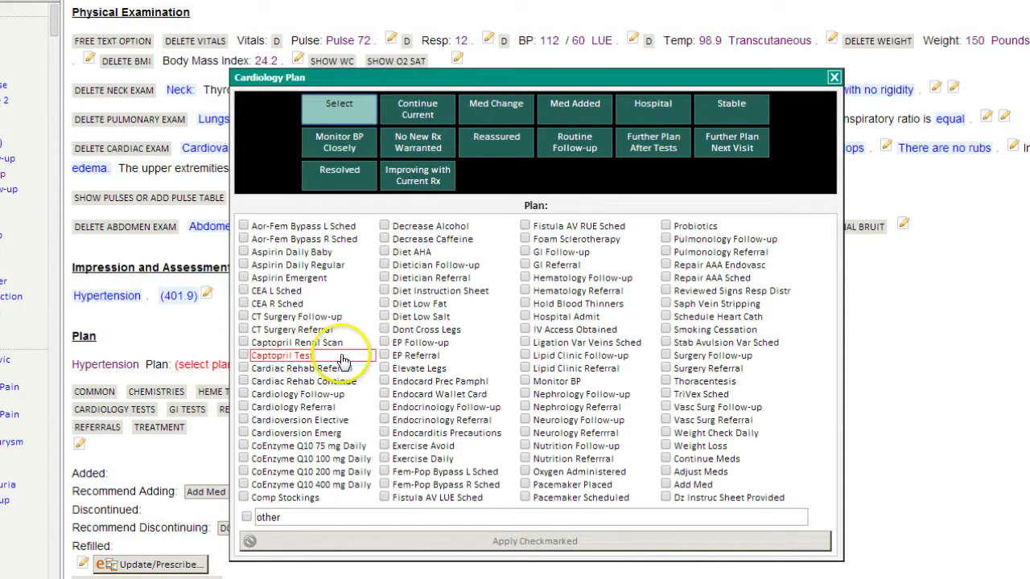
{"action": "left_click", "coordinate": [384, 317]}
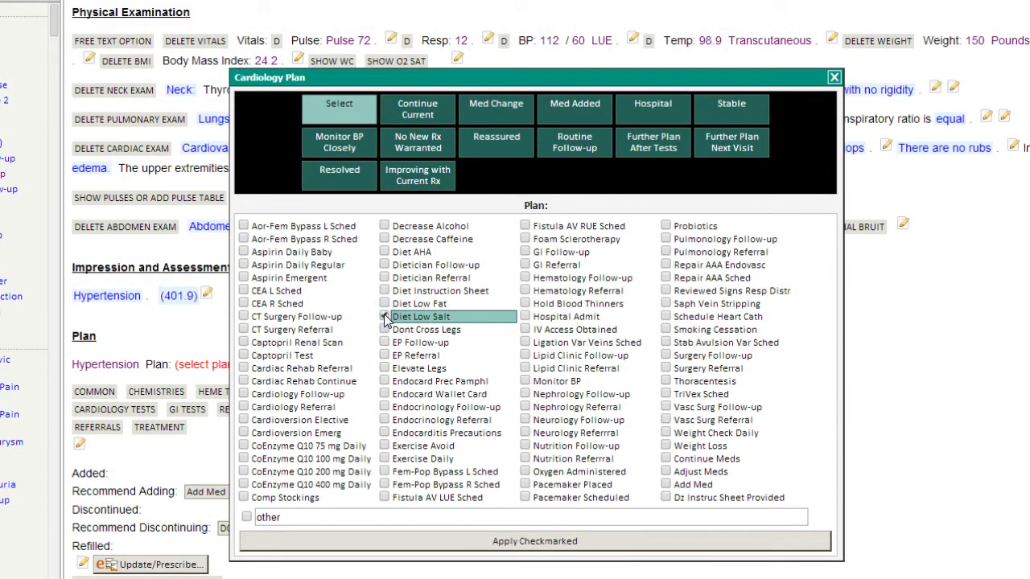
{"action": "left_click", "coordinate": [384, 317]}
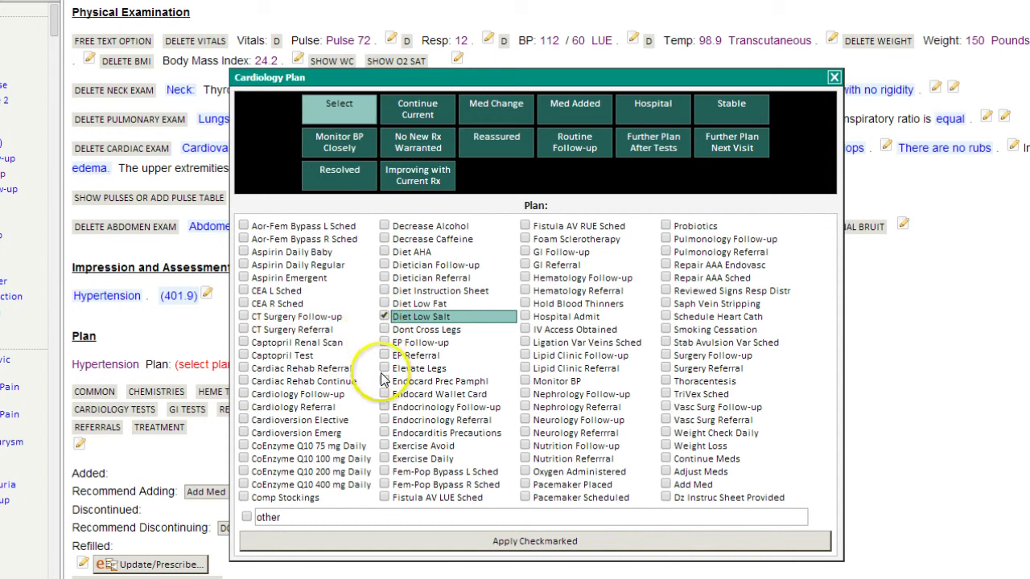
{"action": "left_click", "coordinate": [383, 458]}
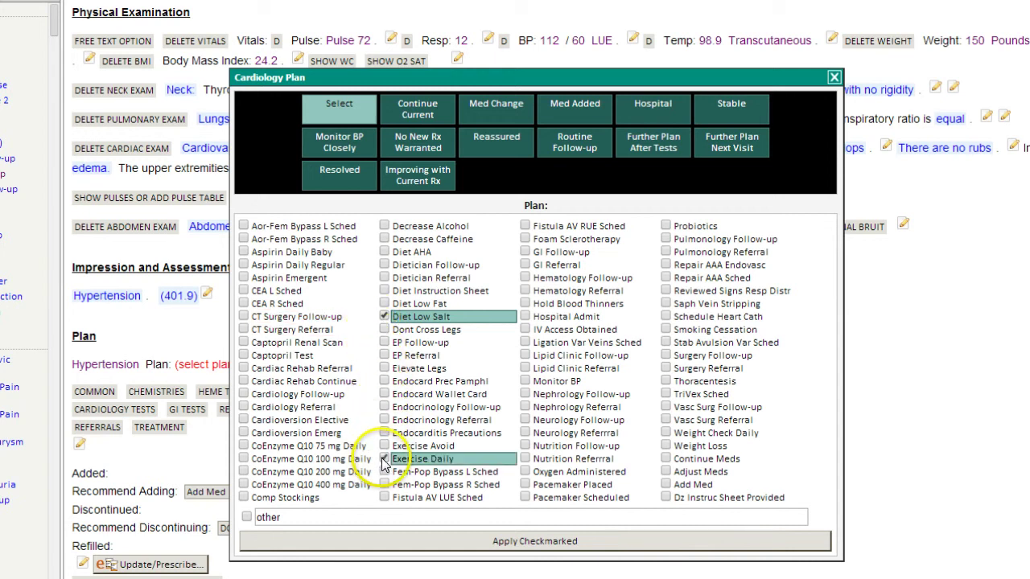
{"action": "left_click", "coordinate": [666, 459]}
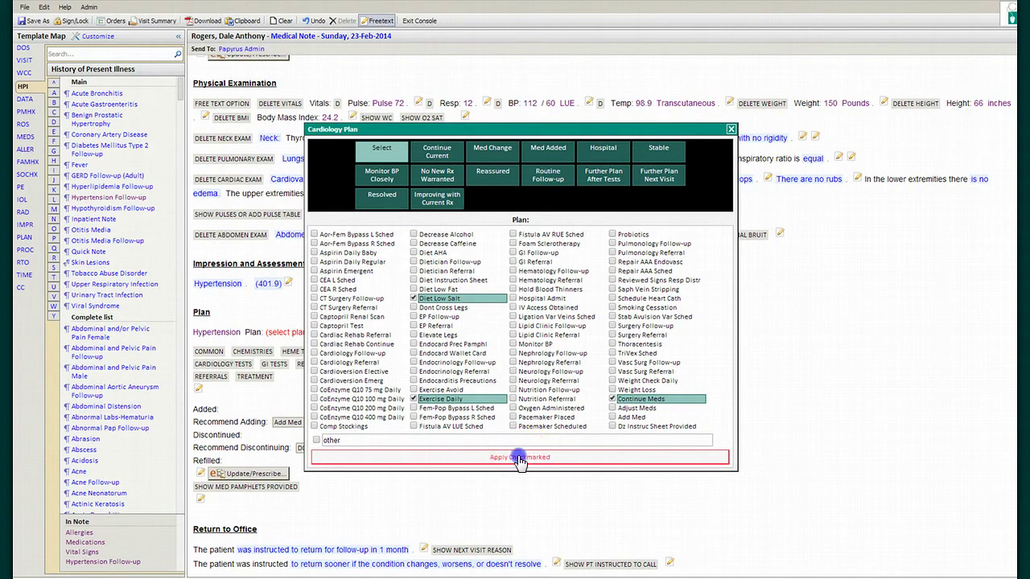
{"action": "left_click", "coordinate": [519, 459]}
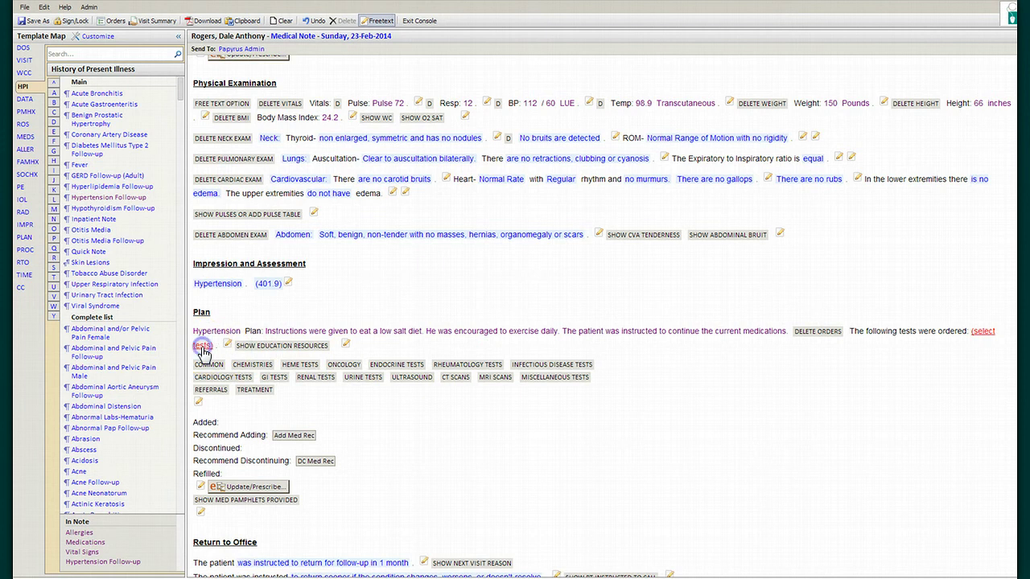
Order a Basic Metabolic Panel (BMP) from Cardiology Tests.
{"action": "left_click", "coordinate": [201, 348]}
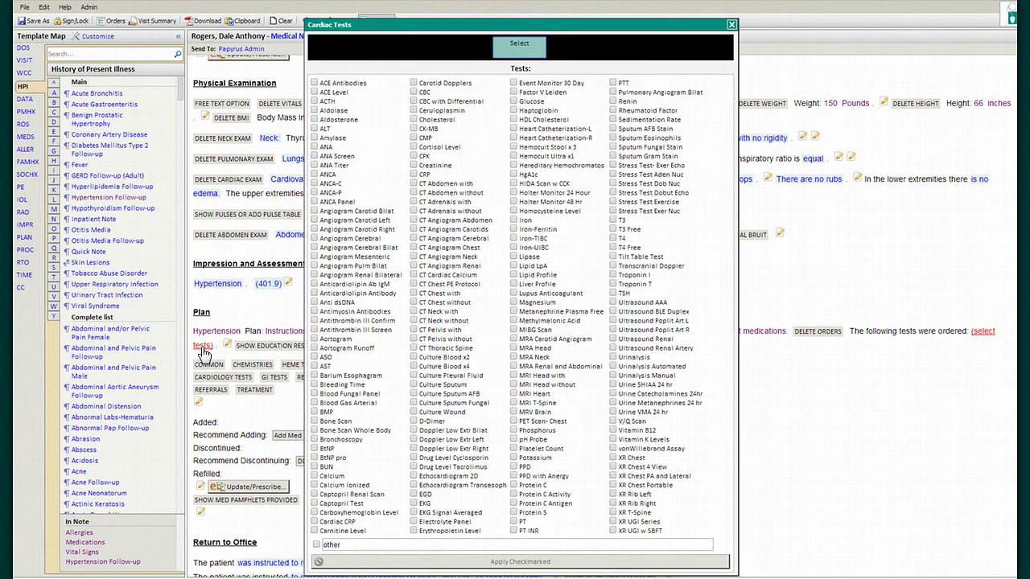
{"action": "left_click", "coordinate": [320, 412]}
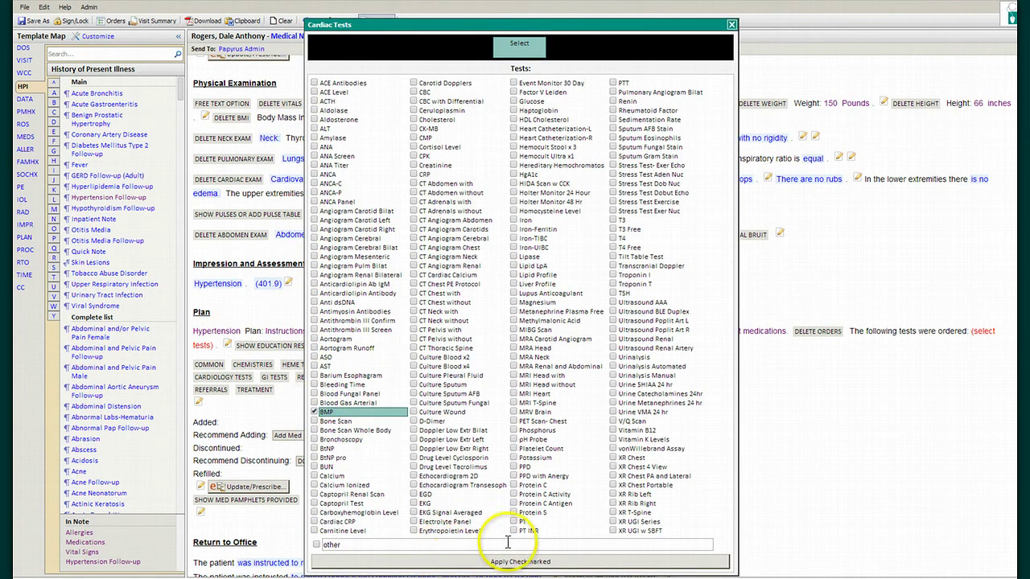
{"action": "left_click", "coordinate": [581, 561]}
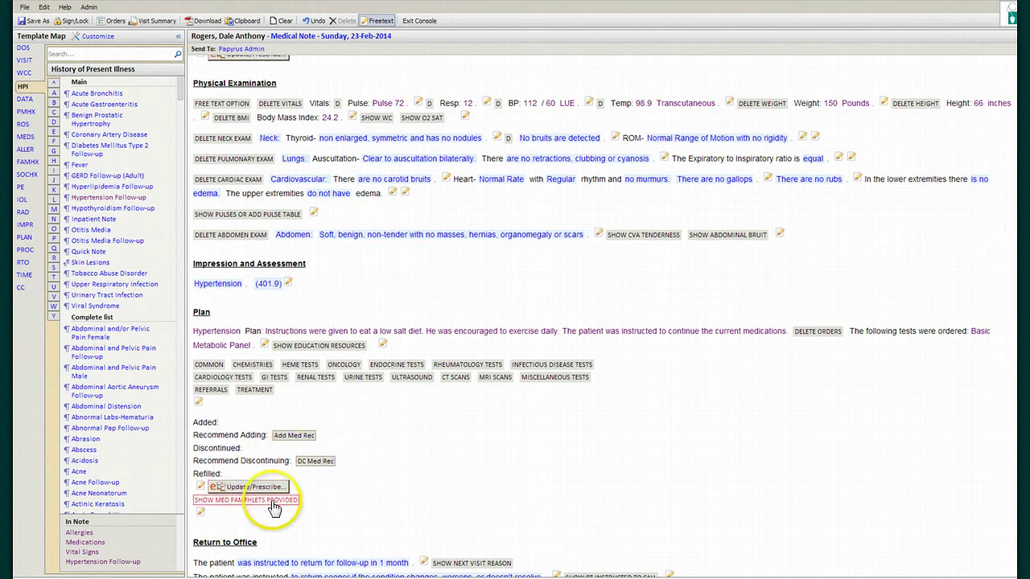
Mark diagnosis-specific education materials as provided and change the return visit from 1 month to 3 months.
{"action": "scroll", "coordinate": [491, 482], "scroll_direction": "down", "scroll_amount": 1}
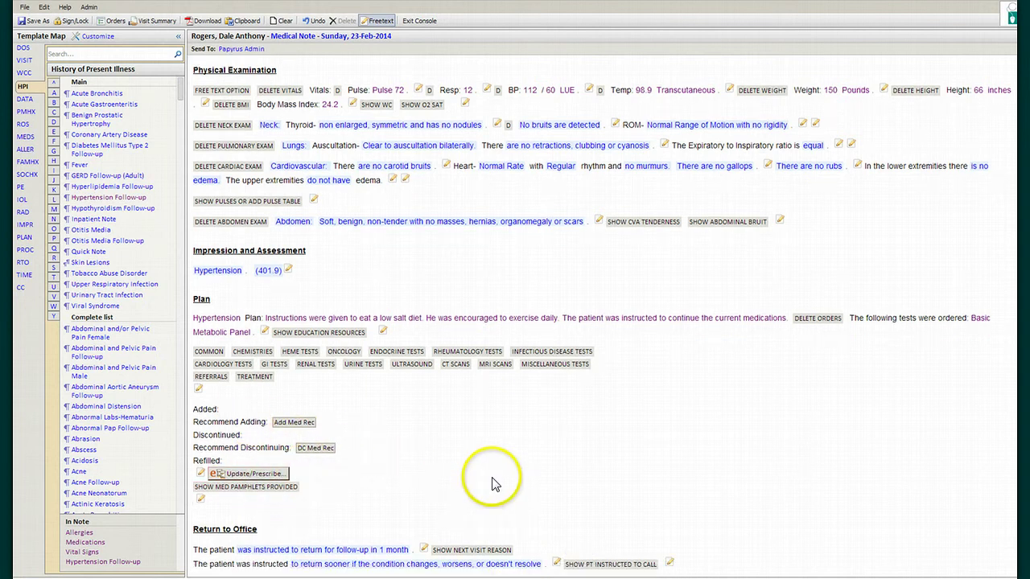
{"action": "left_click", "coordinate": [310, 335]}
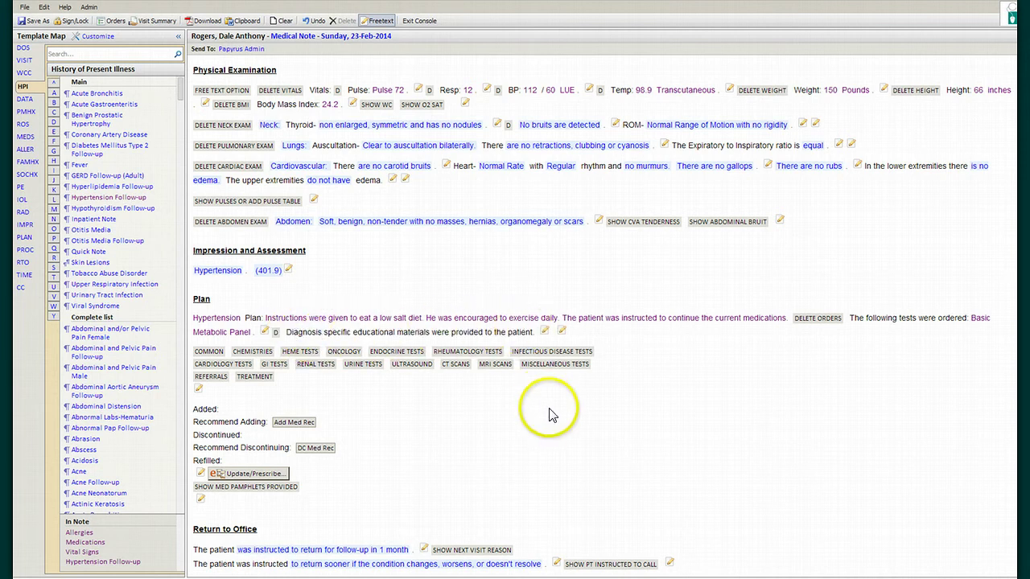
{"action": "left_click", "coordinate": [283, 551]}
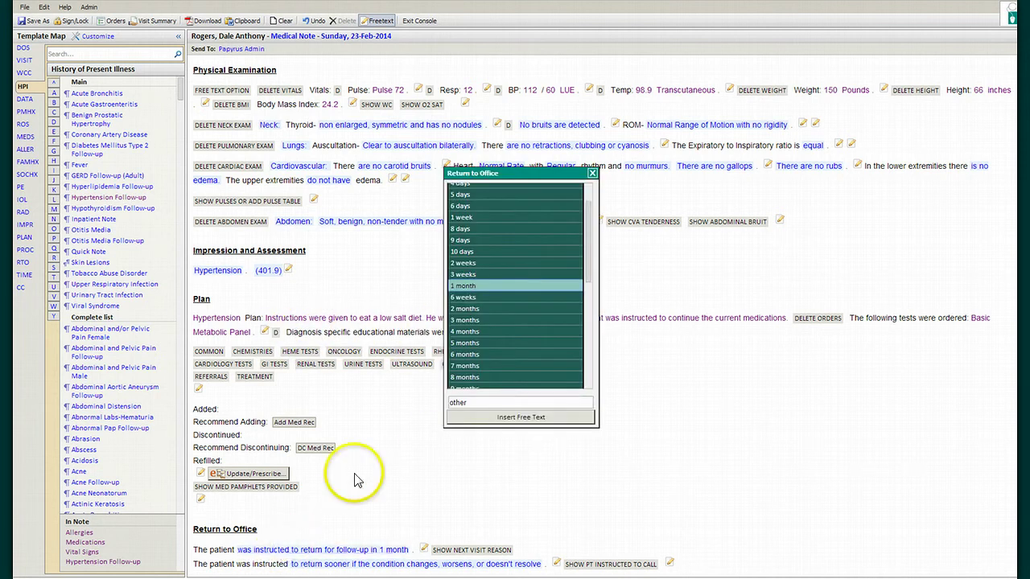
{"action": "left_click", "coordinate": [488, 321]}
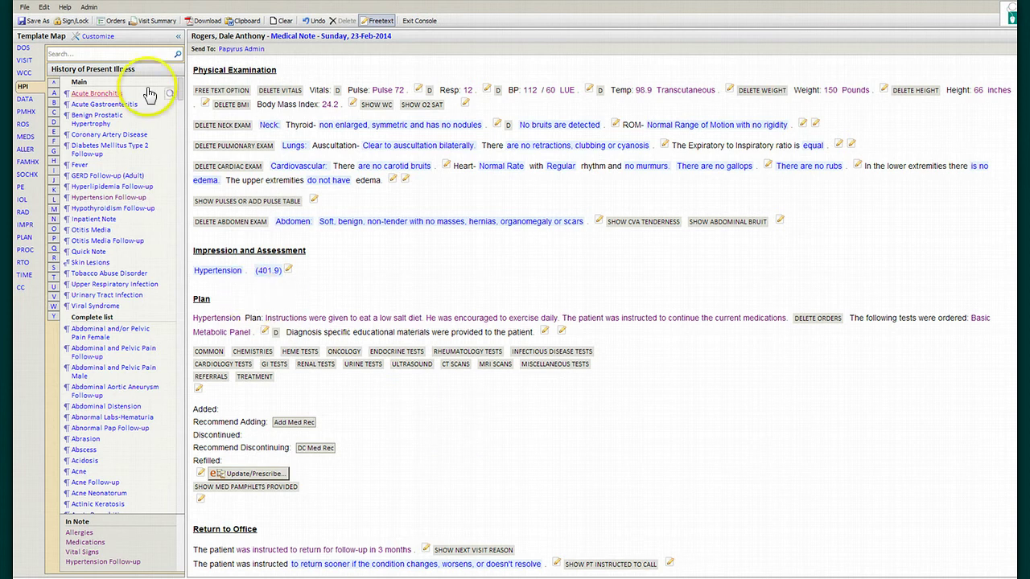
Print the visit summary with the low-salt diet and daily exercise instructions, then close it.
{"action": "left_click", "coordinate": [154, 23]}
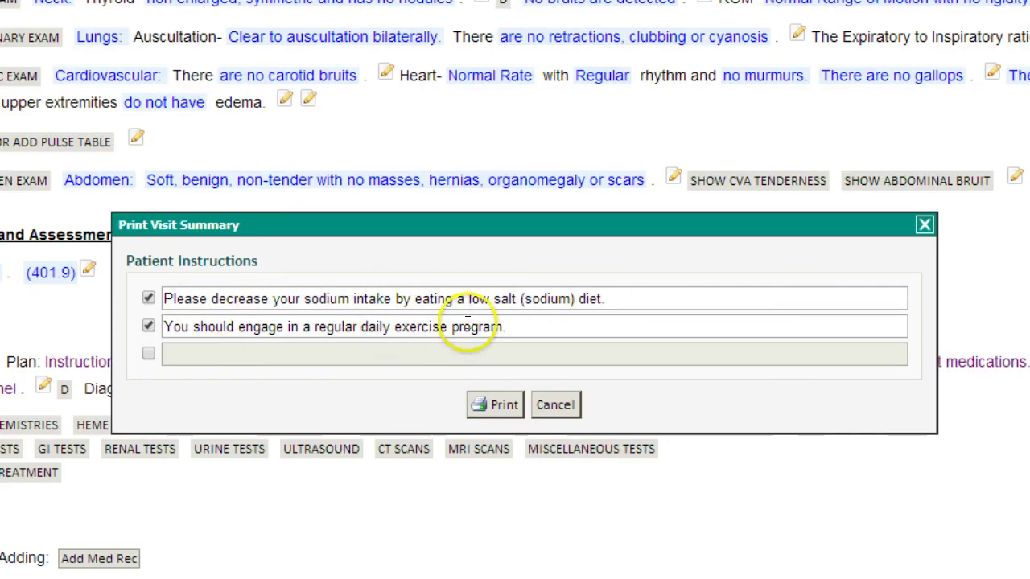
{"action": "left_click", "coordinate": [501, 398]}
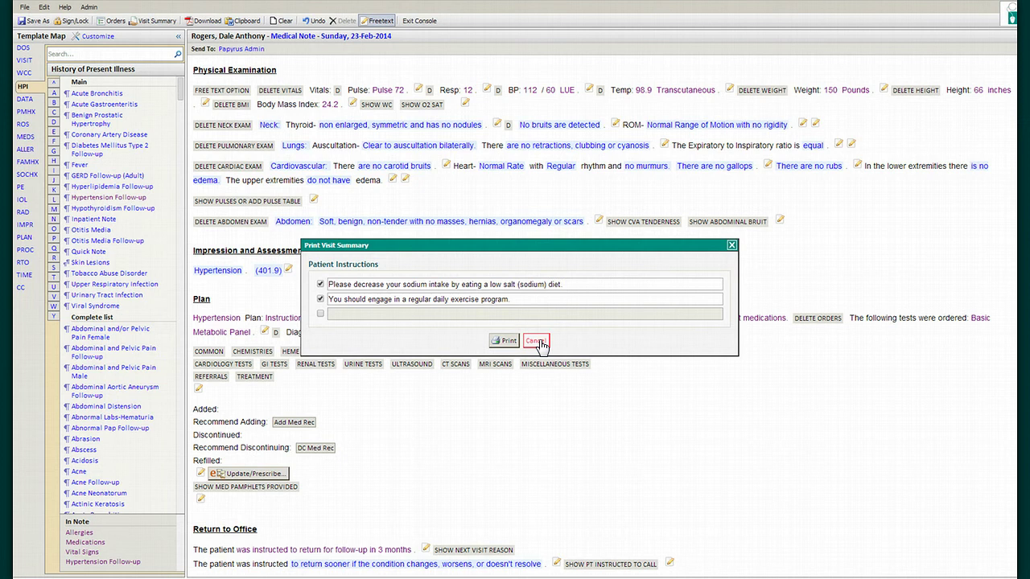
{"action": "left_click", "coordinate": [536, 342]}
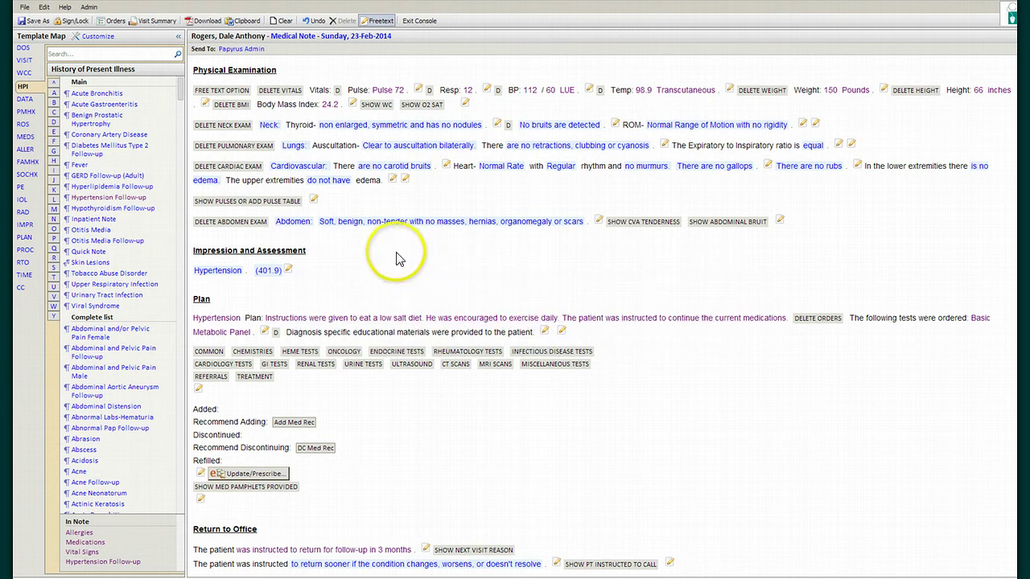
Save the BMP order to the tracking sheet, then sign and lock the hypertension note.
{"action": "left_click", "coordinate": [111, 21]}
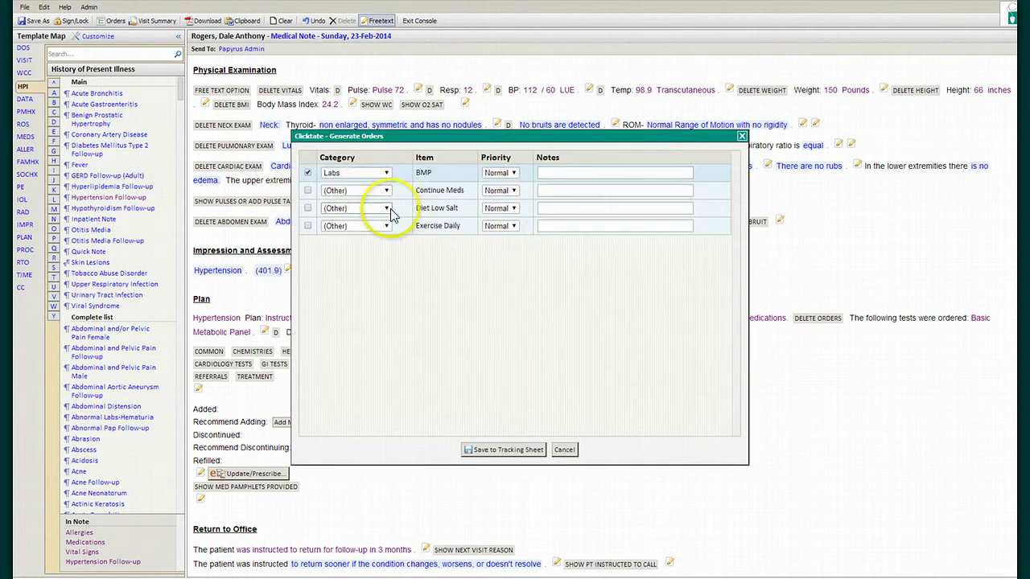
{"action": "left_click", "coordinate": [505, 449]}
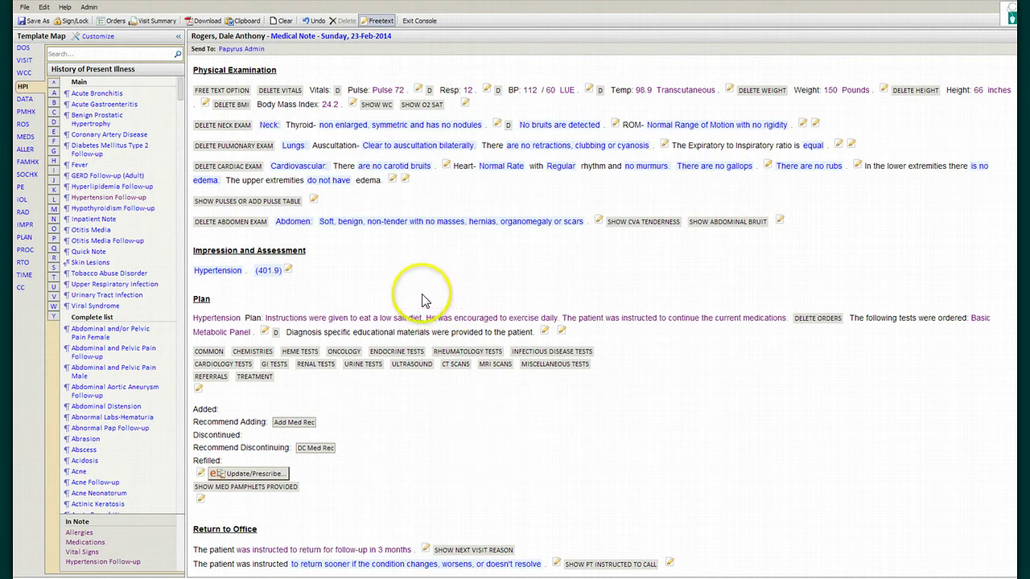
{"action": "left_click", "coordinate": [141, 121]}
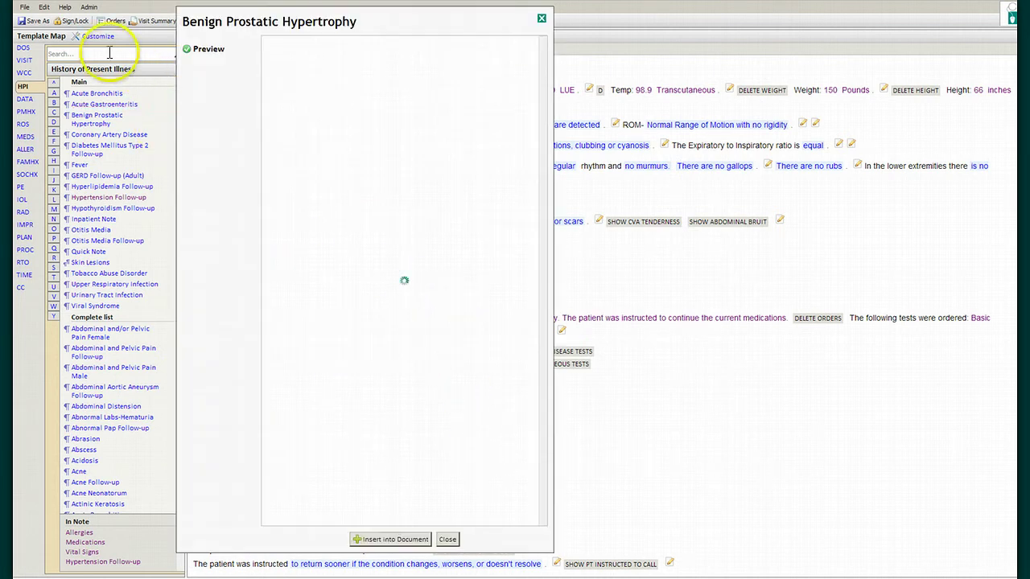
{"action": "left_click", "coordinate": [74, 21]}
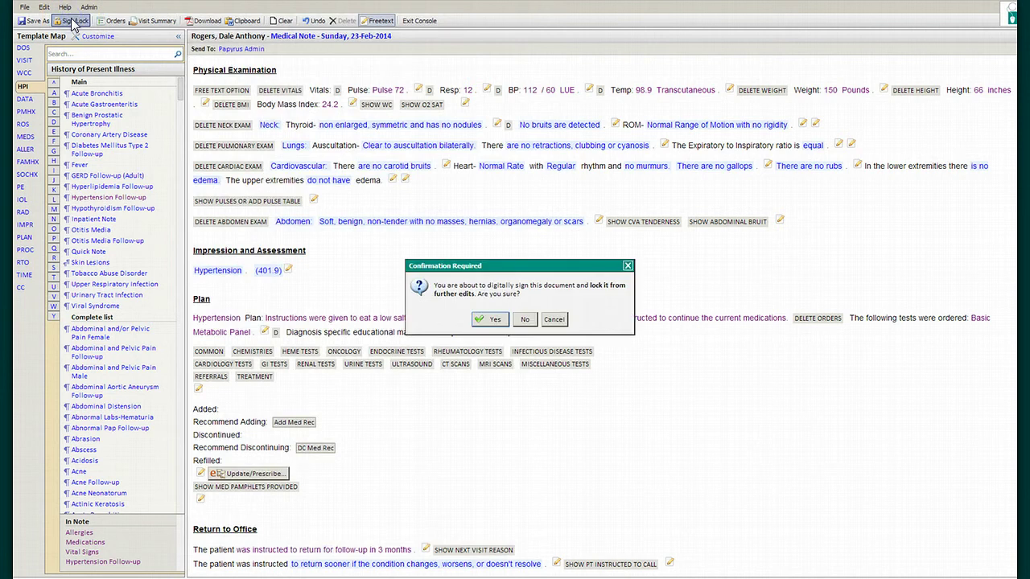
{"action": "left_click", "coordinate": [485, 320]}
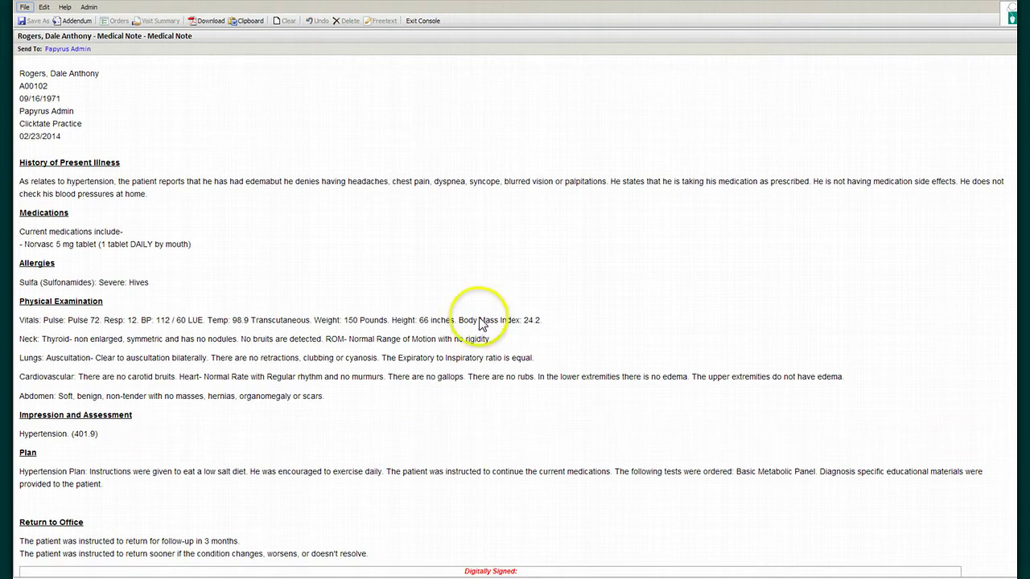
Exit the signed note and filter the Reporting page to Meaningful Use reports.
{"action": "left_click", "coordinate": [423, 22]}
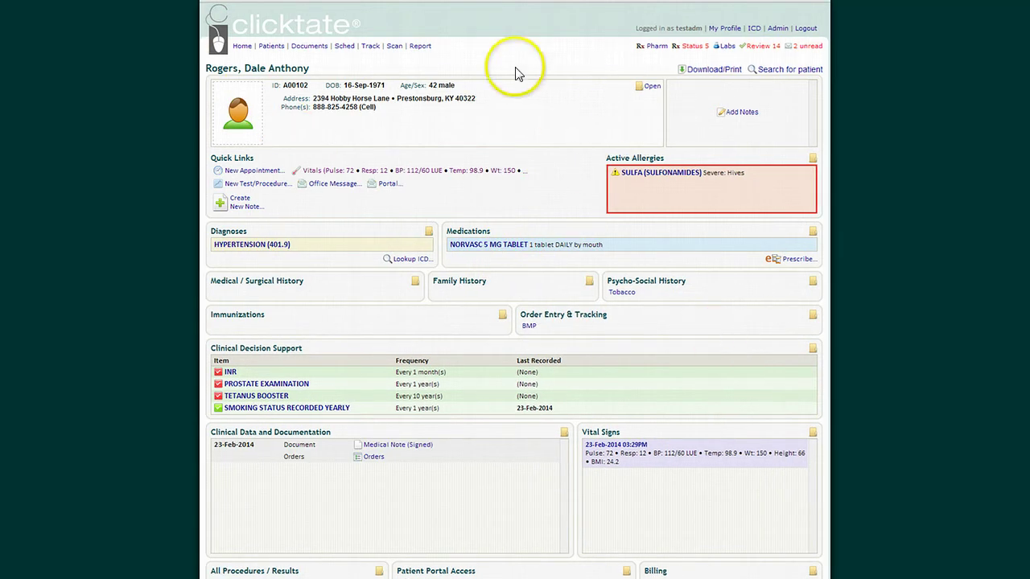
{"action": "left_click", "coordinate": [417, 47]}
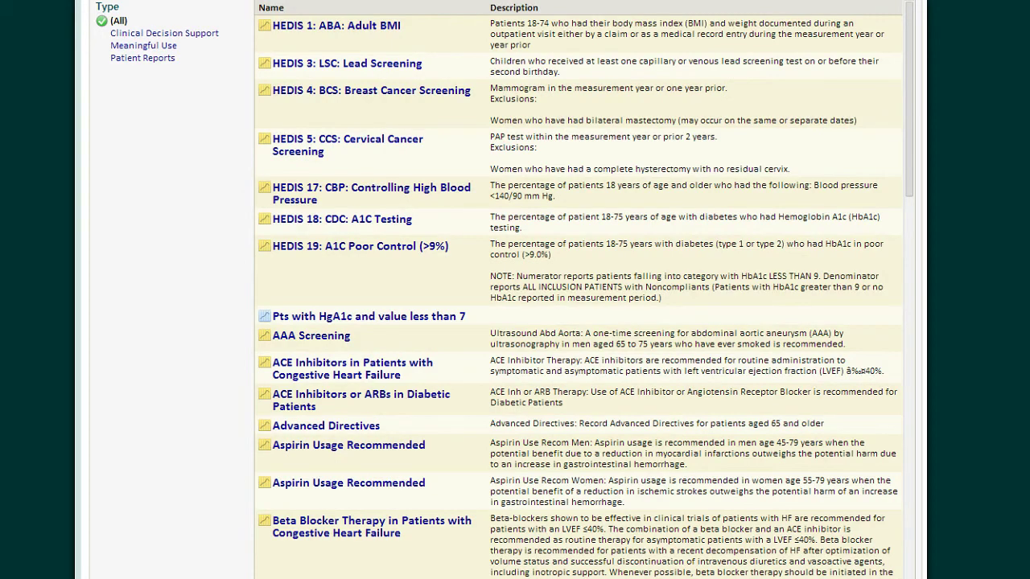
{"action": "left_click", "coordinate": [131, 46]}
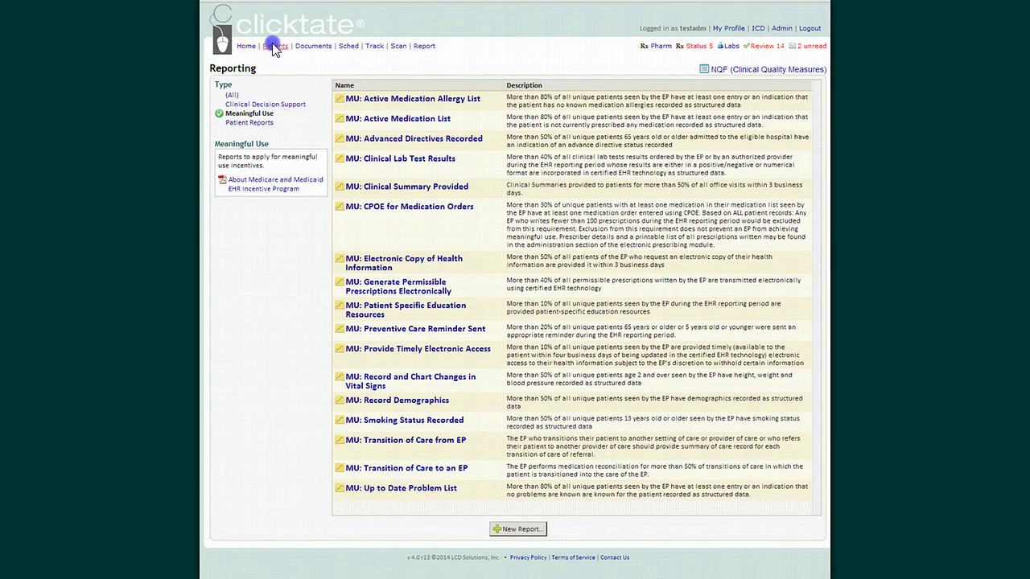
{"action": "left_click", "coordinate": [273, 47]}
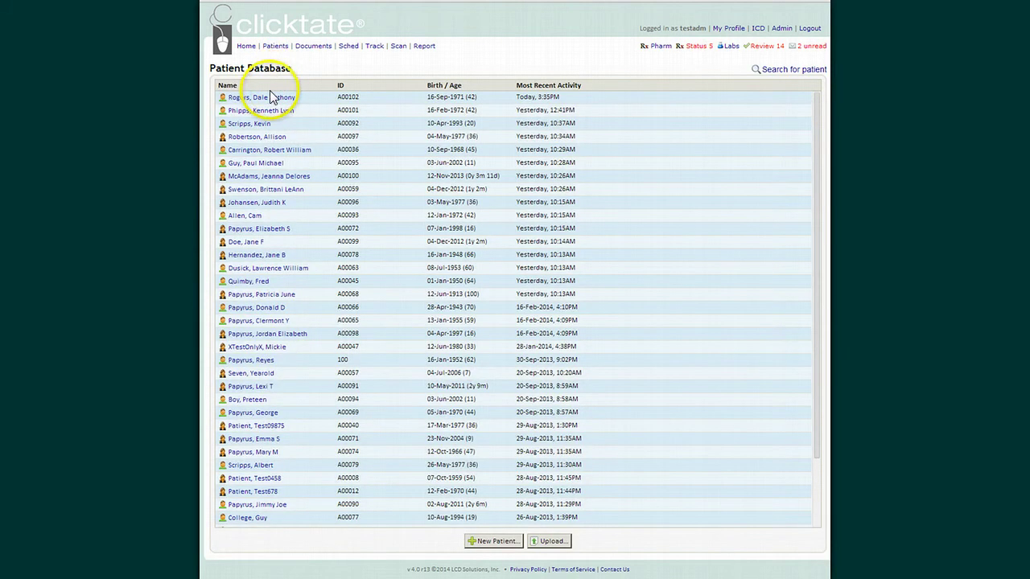
{"action": "left_click", "coordinate": [264, 98]}
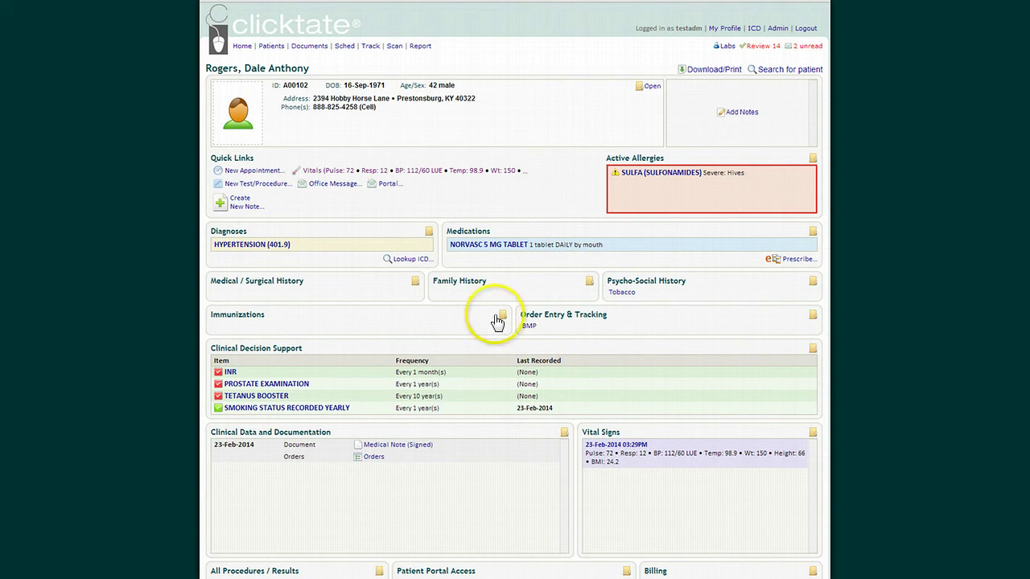
{"action": "left_click", "coordinate": [419, 46]}
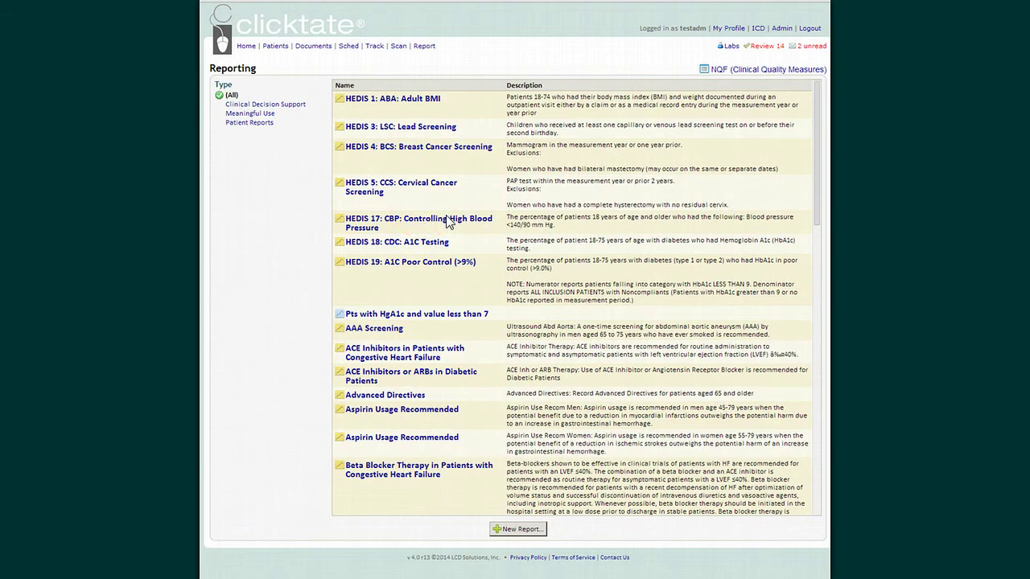
{"action": "left_click", "coordinate": [248, 113]}
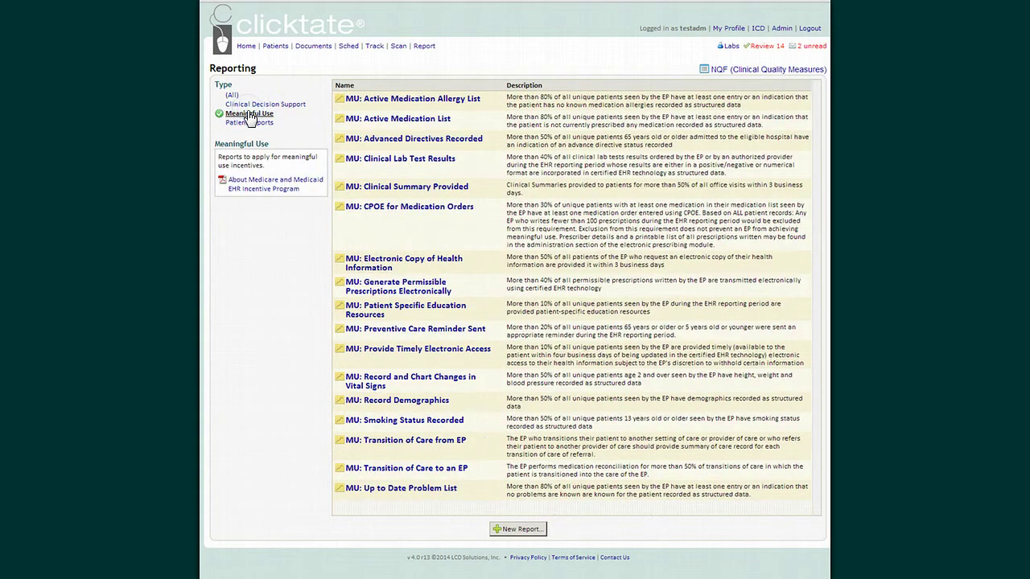